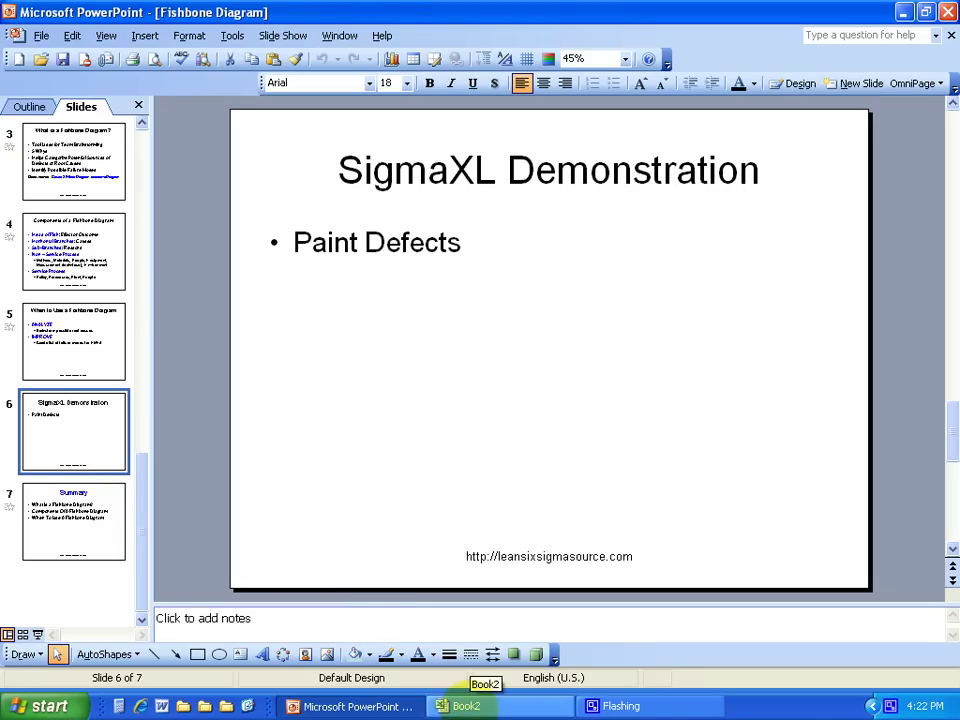
Step: In the Book2 workbook, insert a new SigmaXL Cause & Effect (Fishbone) Diagram template
click(466, 705)
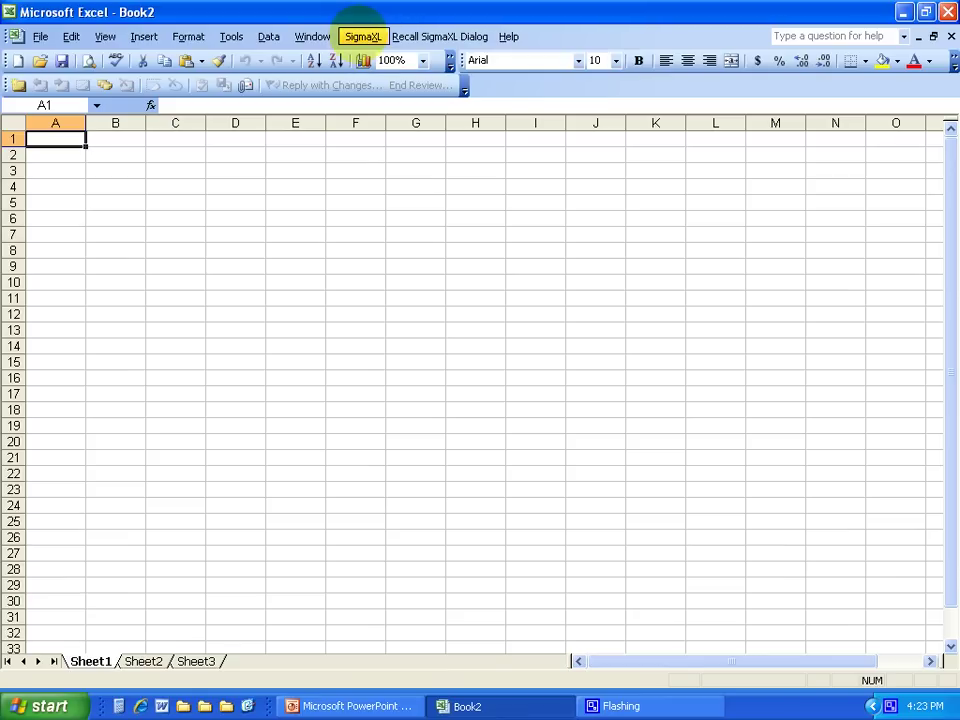
click(362, 34)
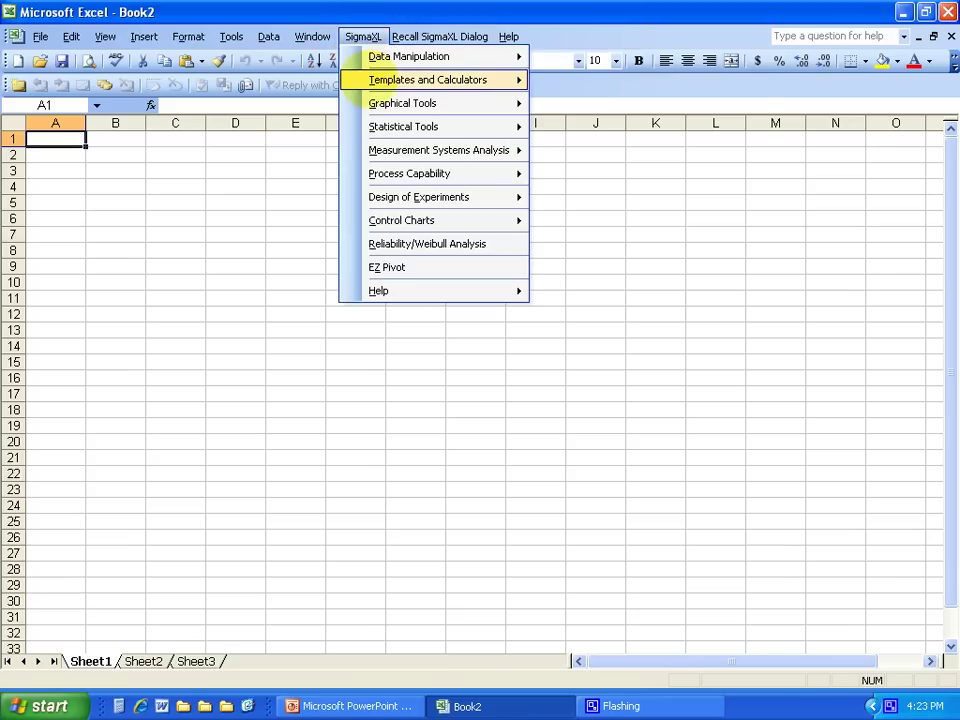
mouse_move(352, 80)
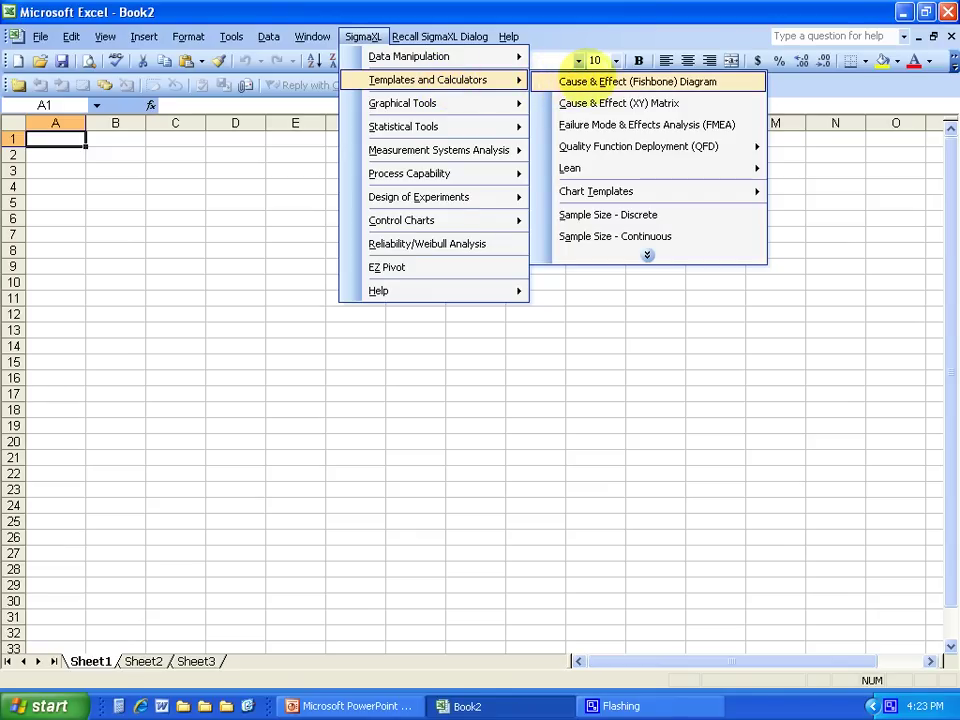
click(590, 81)
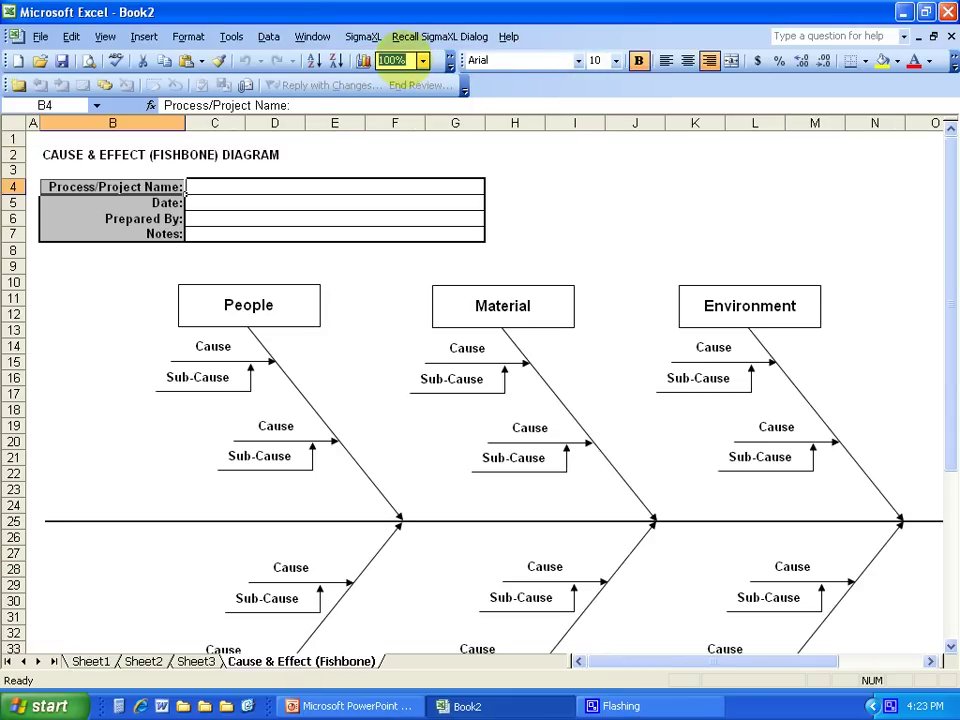
Step: Set the sheet zoom to 75% so the whole fishbone template is visible
text(75)
key(Return)
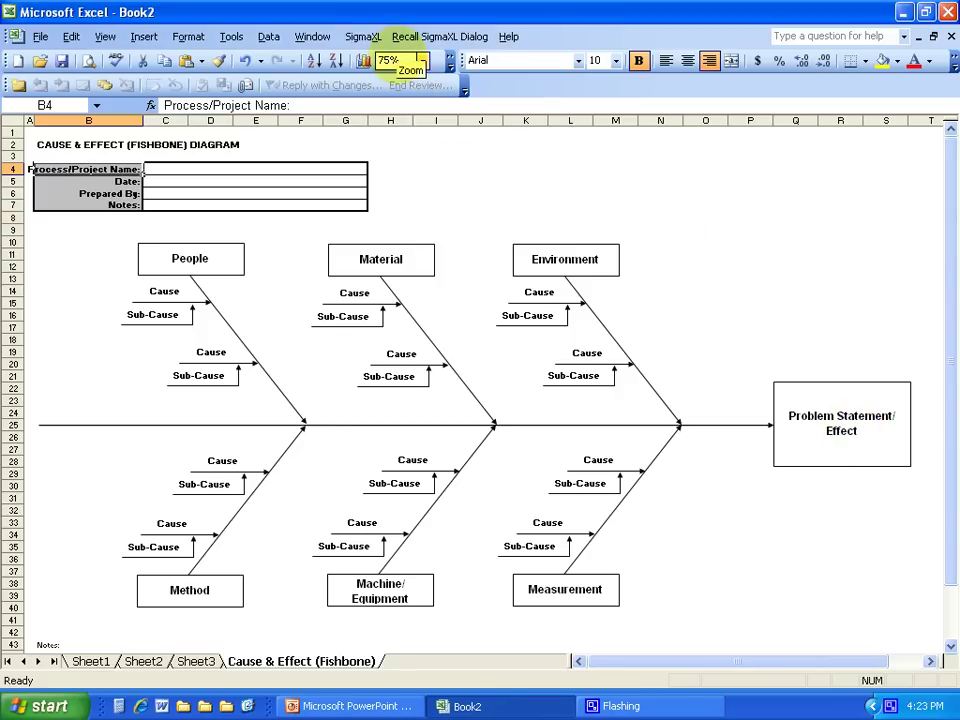
Step: Zoom the sheet to 150% and scroll to the Problem Statement box
click(388, 60)
text(150)
key(Return)
drag(639, 663, 818, 657)
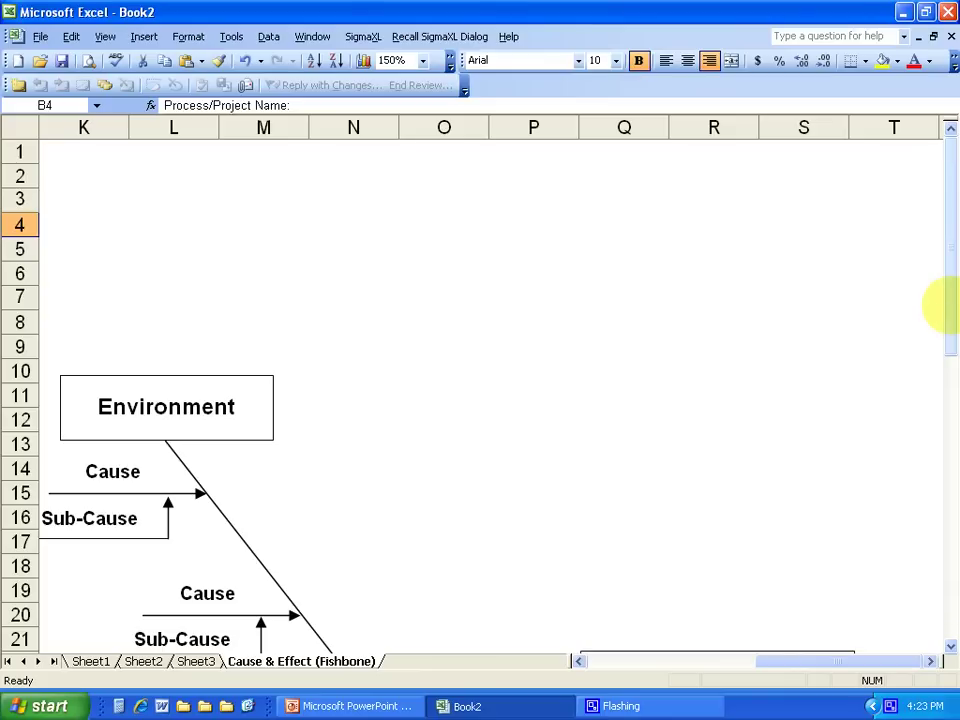
drag(945, 306, 936, 396)
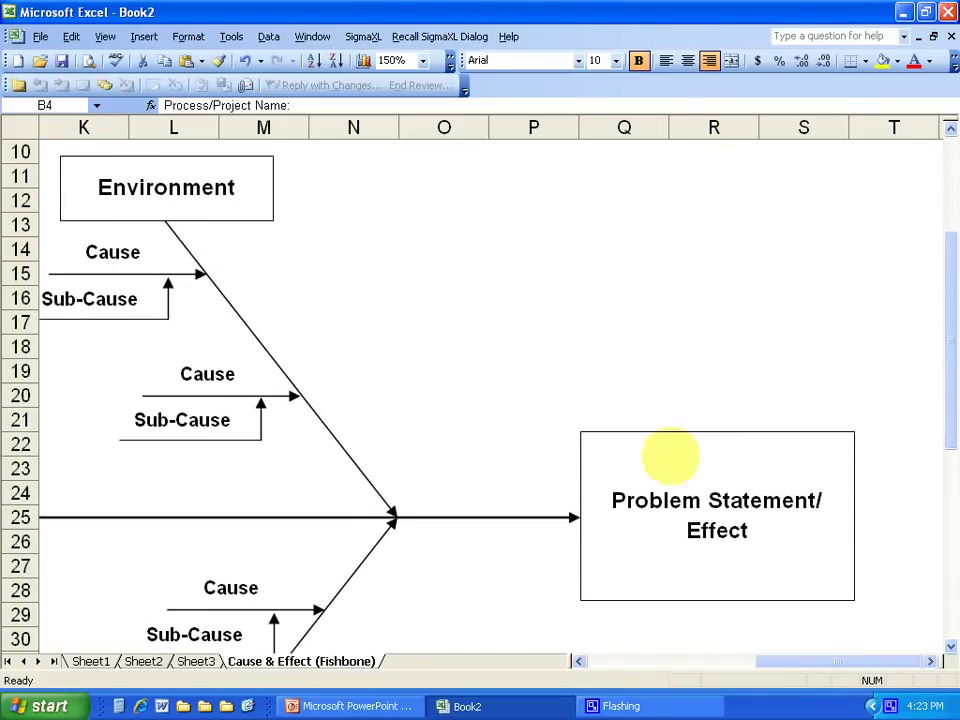
Step: Replace the Problem Statement/Effect placeholder text with 'Paint Defects'
click(648, 500)
drag(648, 500, 750, 533)
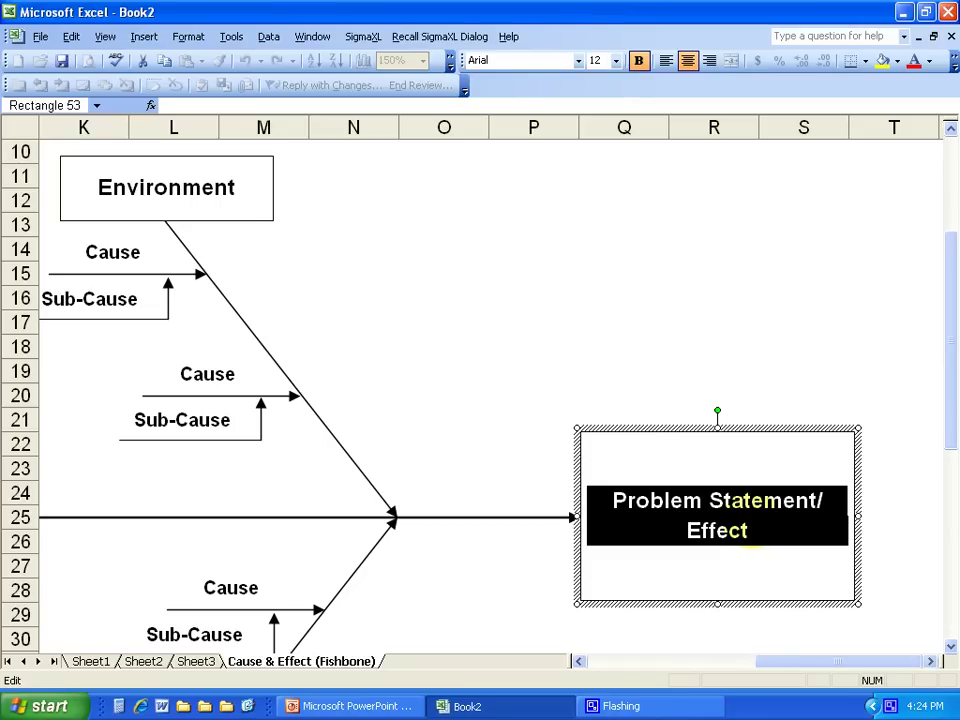
text(Da)
key(BackSpace)
key(BackSpace)
text(p)
key(BackSpace)
text(Paint )
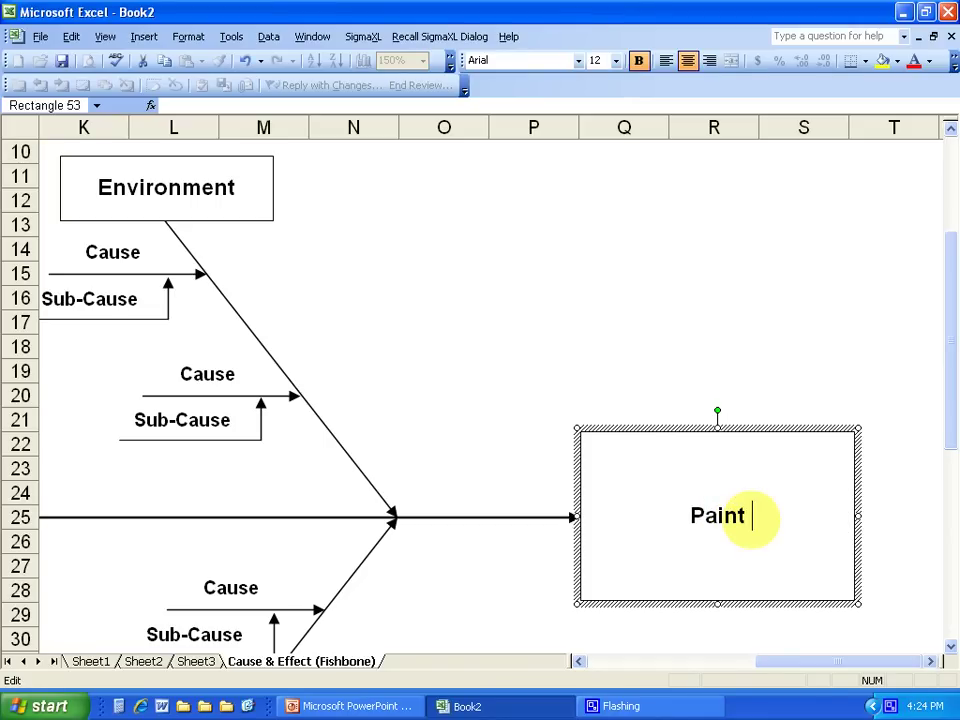
text(Deve)
key(BackSpace)
text(fects)
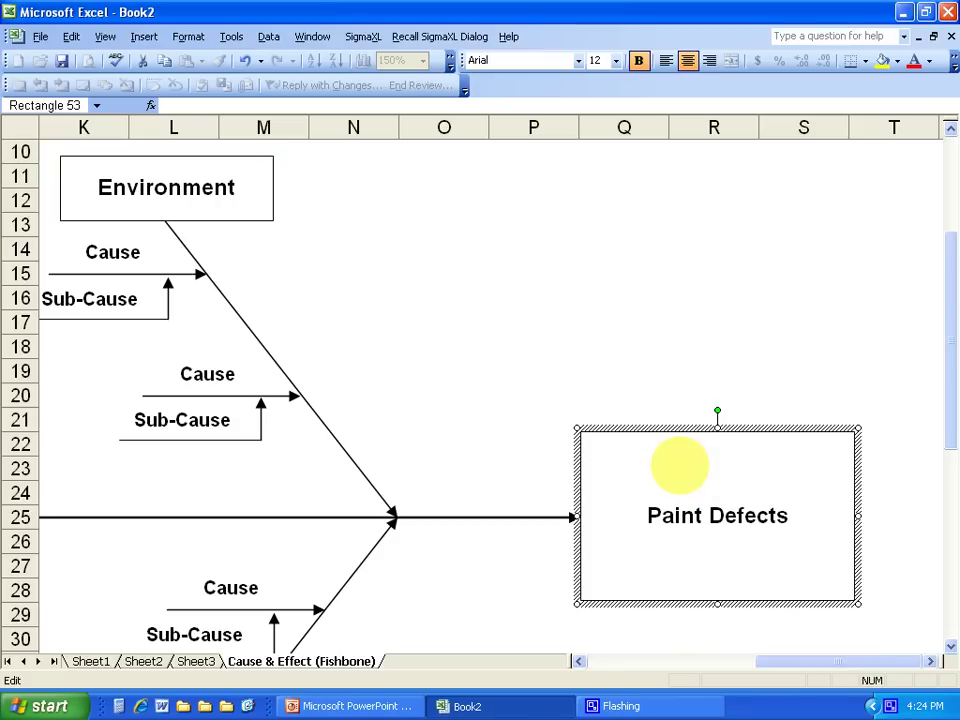
drag(943, 386, 940, 355)
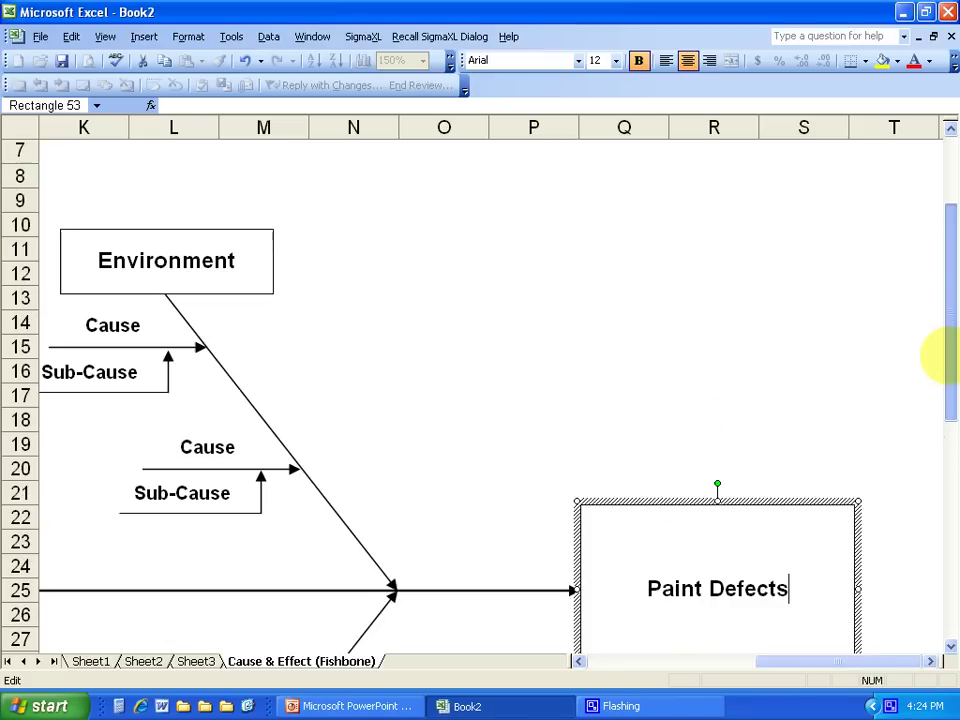
Step: Label the People branch cause 'lack of training' and widen its box
drag(797, 656, 650, 655)
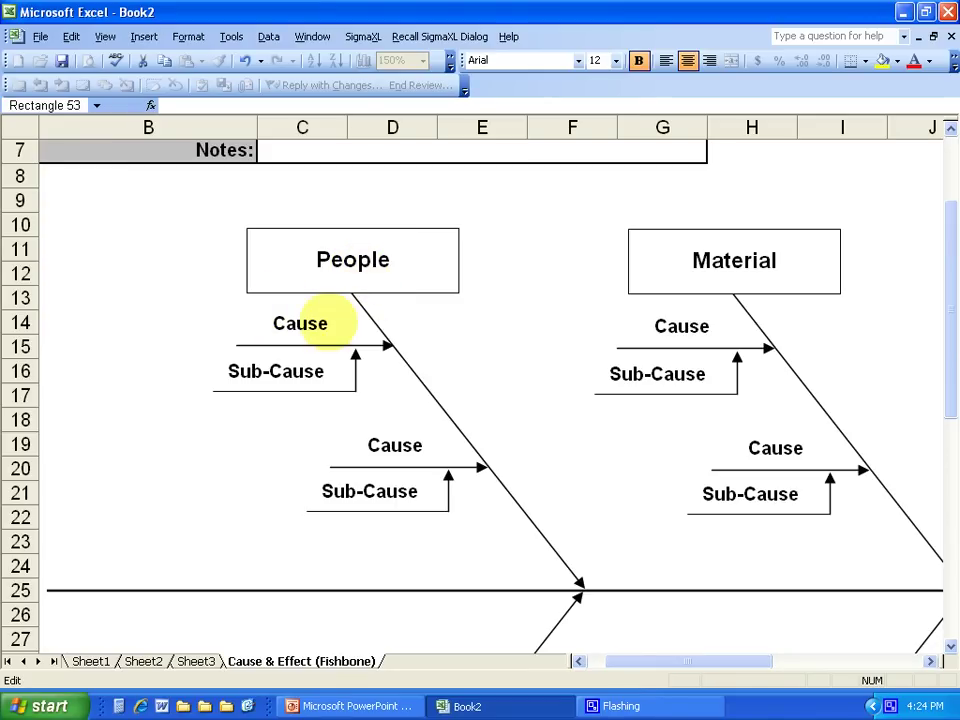
drag(329, 323, 257, 321)
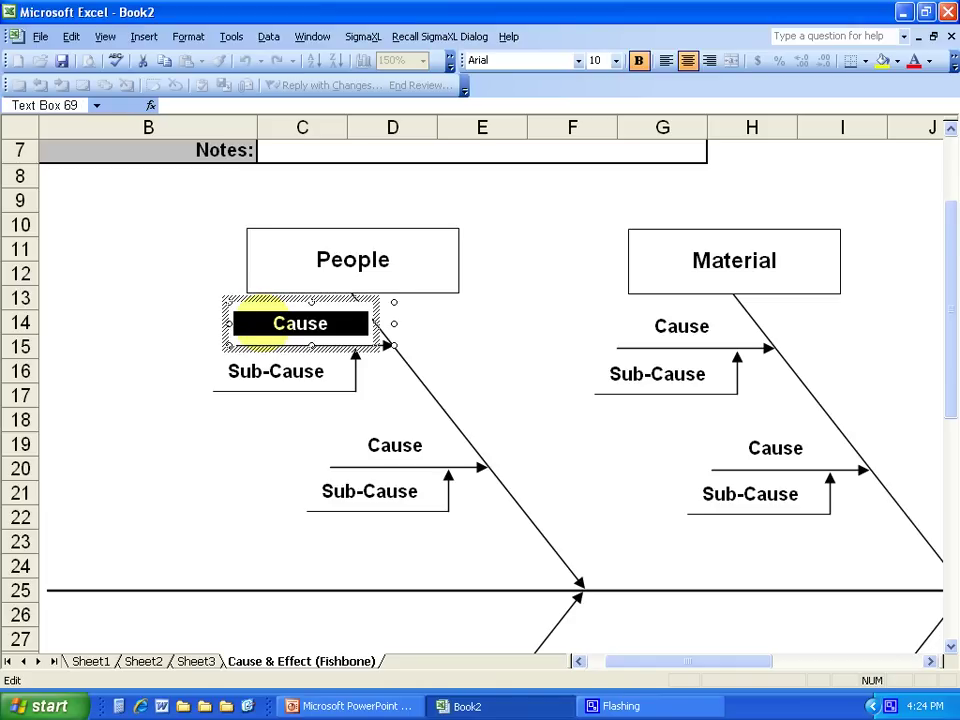
text(lack)
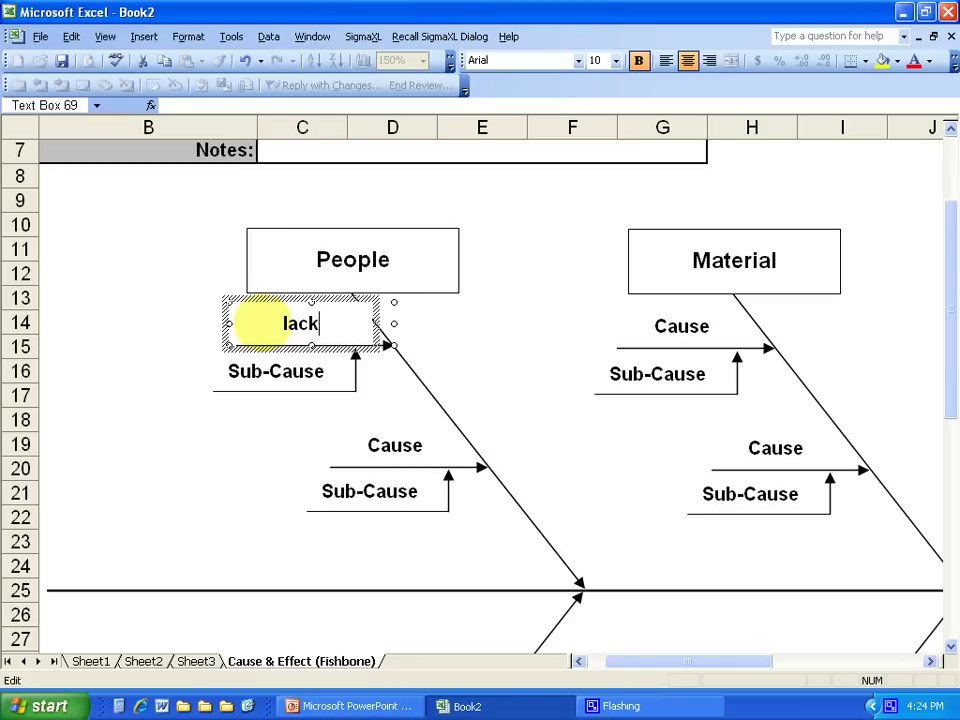
text( of trai)
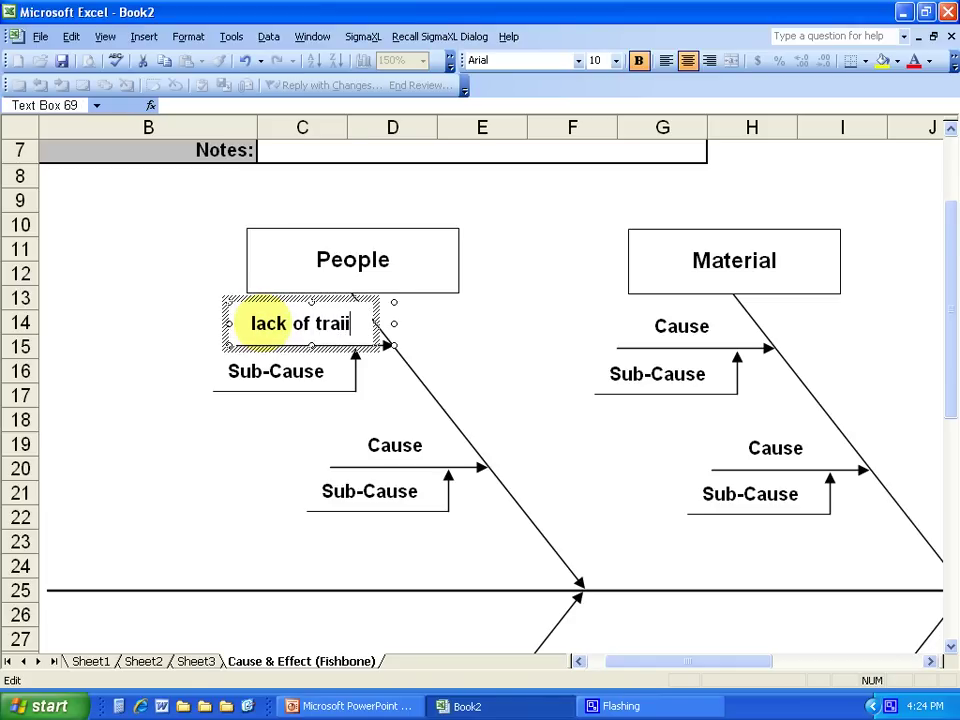
text(ning)
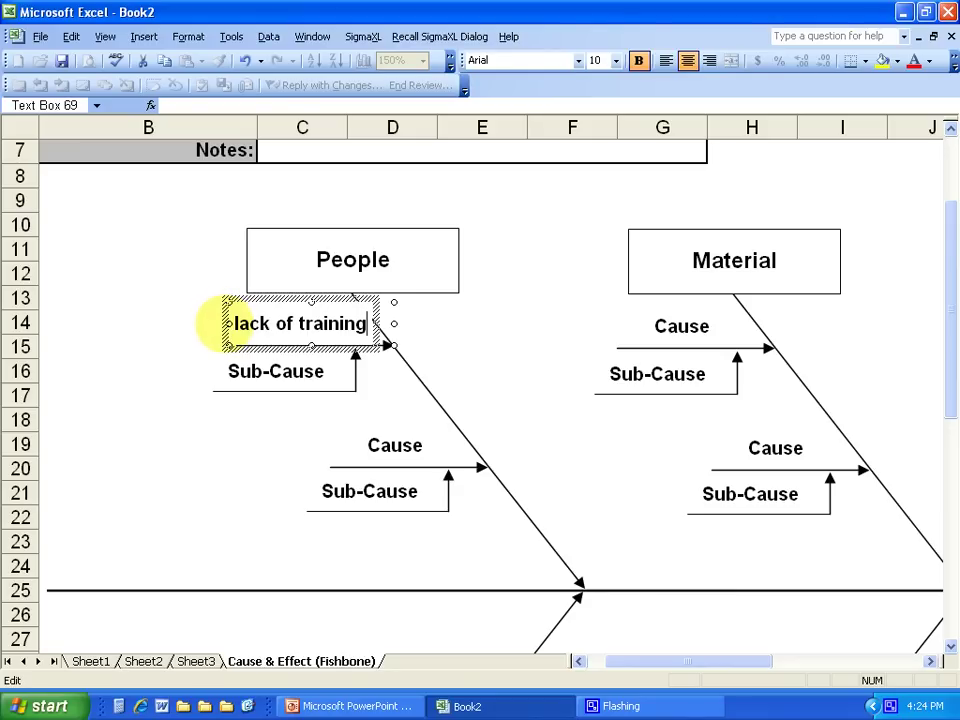
click(224, 323)
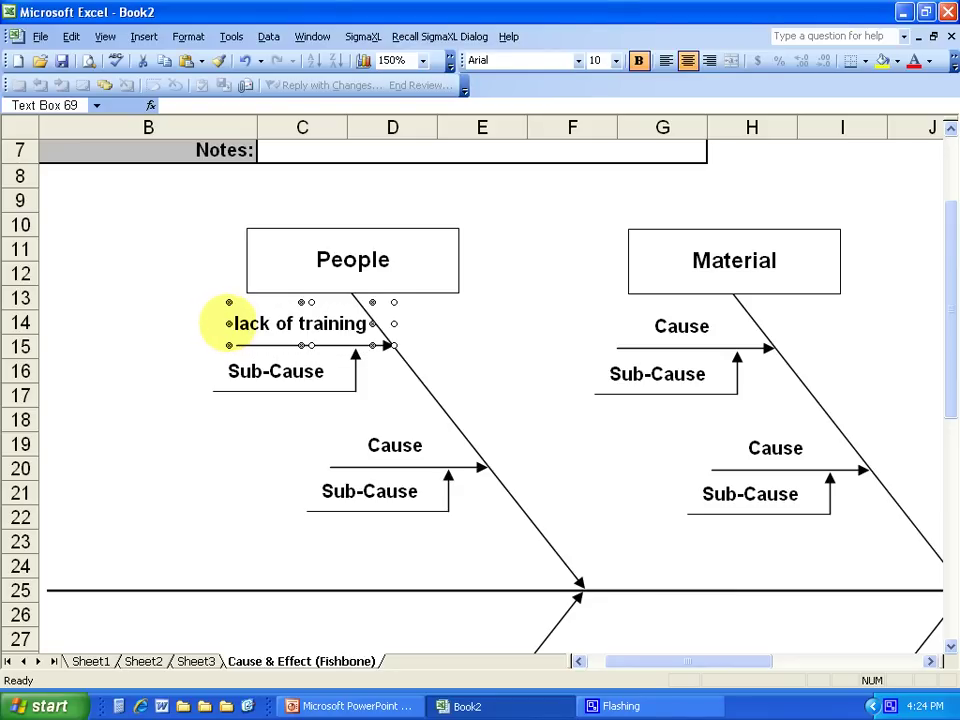
drag(229, 323, 167, 321)
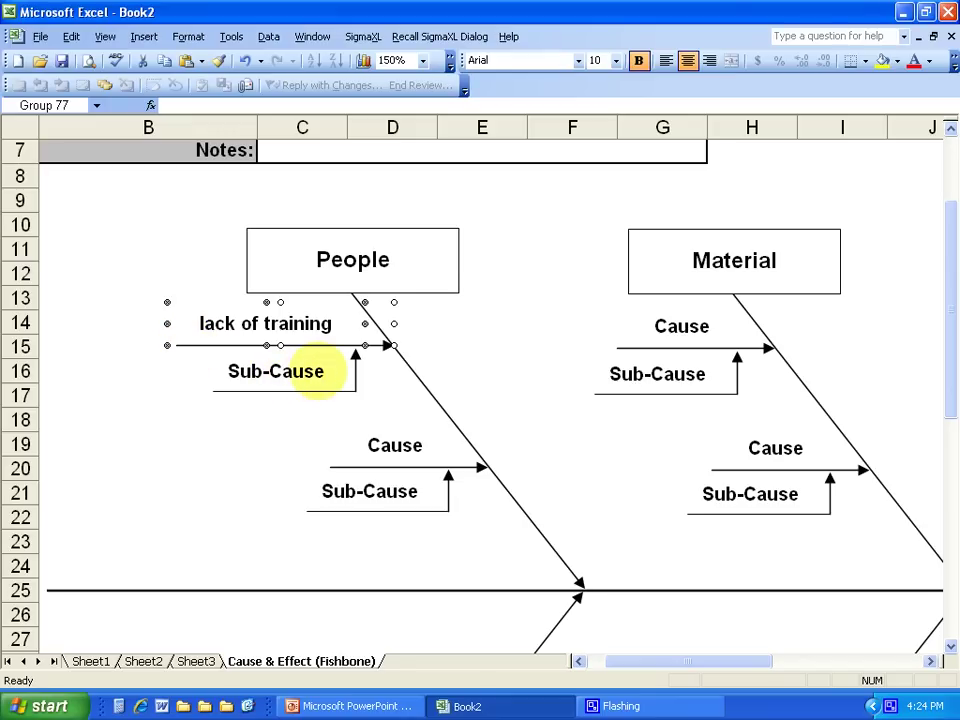
Step: Set the People sub-cause to 'no defined procedures', widened to fit one line
drag(322, 372, 222, 376)
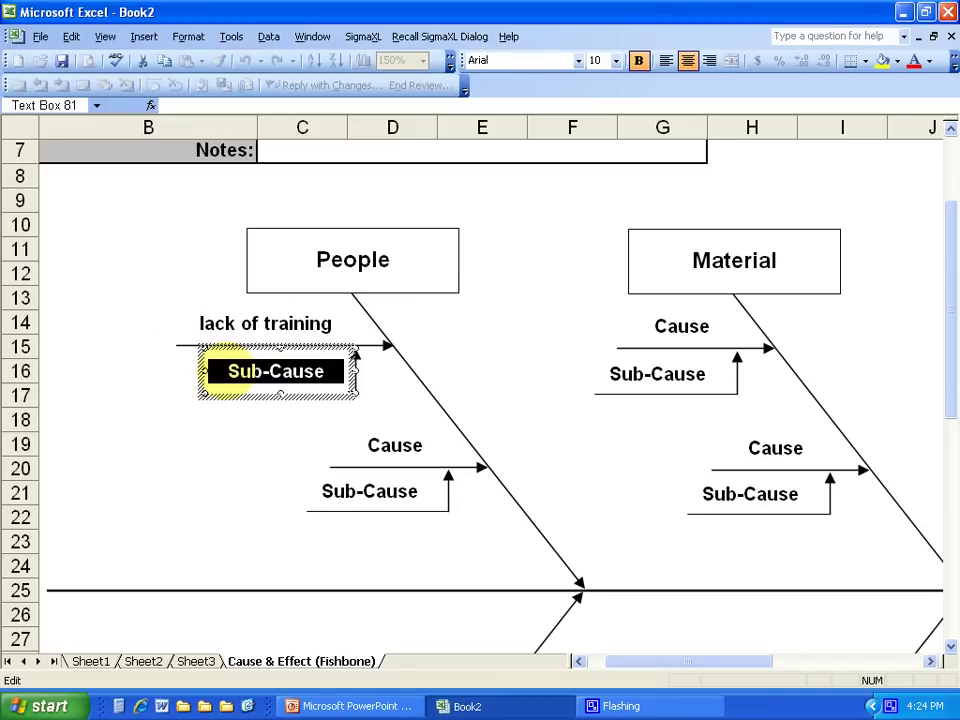
text(no de)
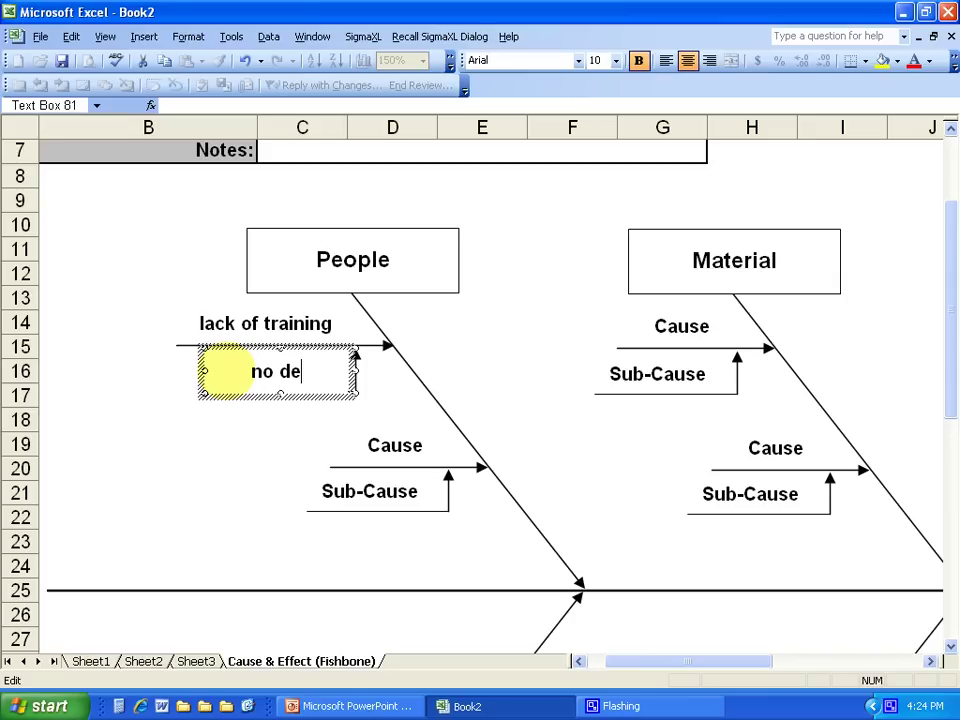
text(fined pro)
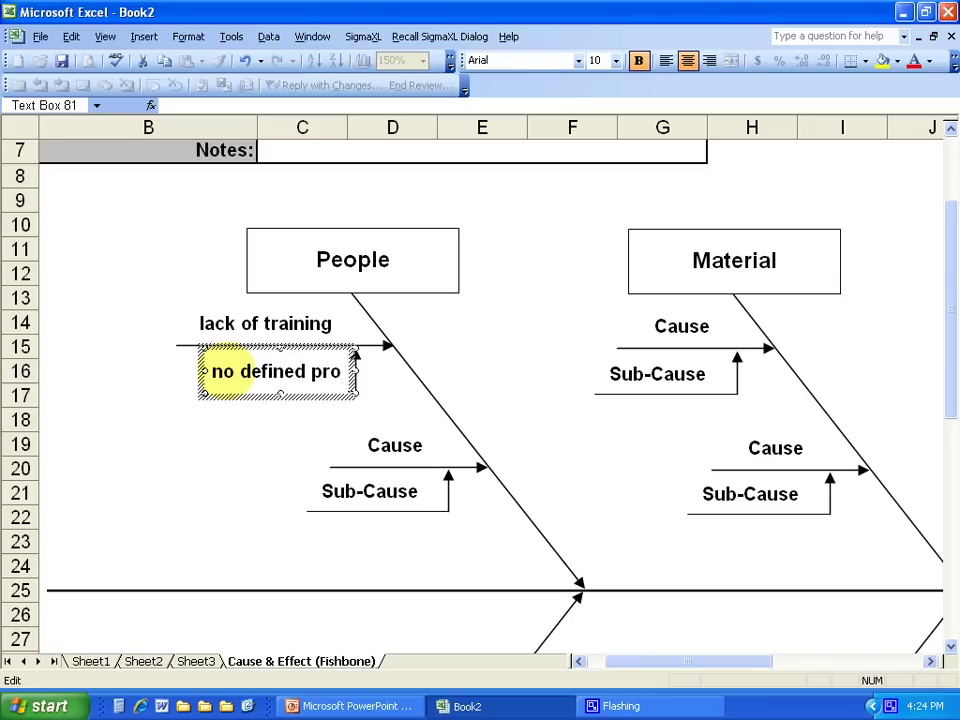
text(cedures)
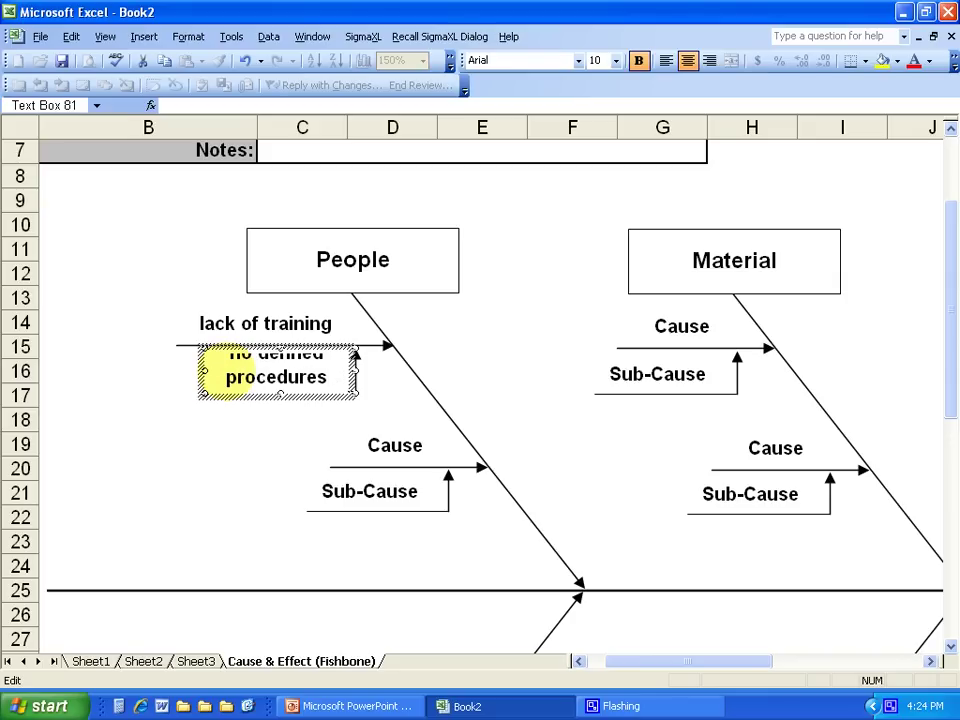
click(205, 371)
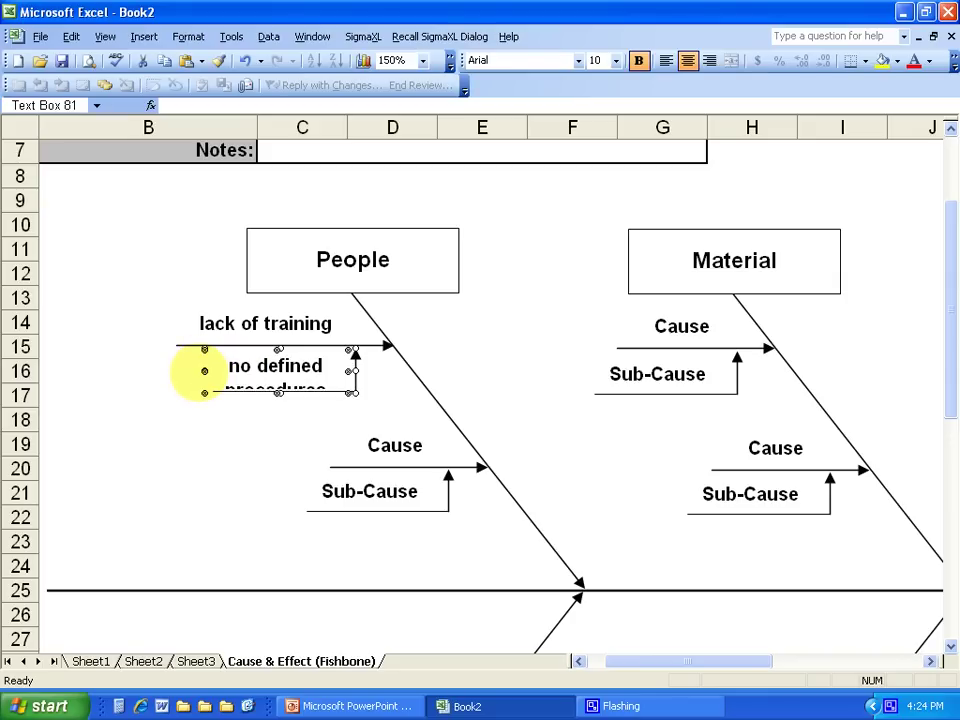
drag(205, 371, 120, 371)
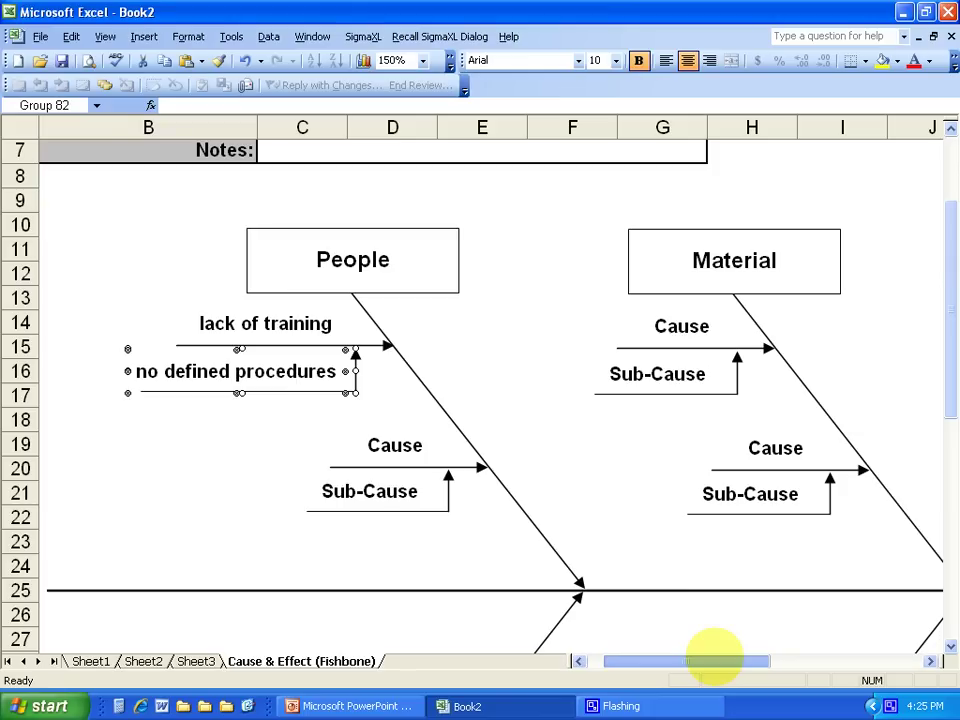
drag(713, 656, 729, 660)
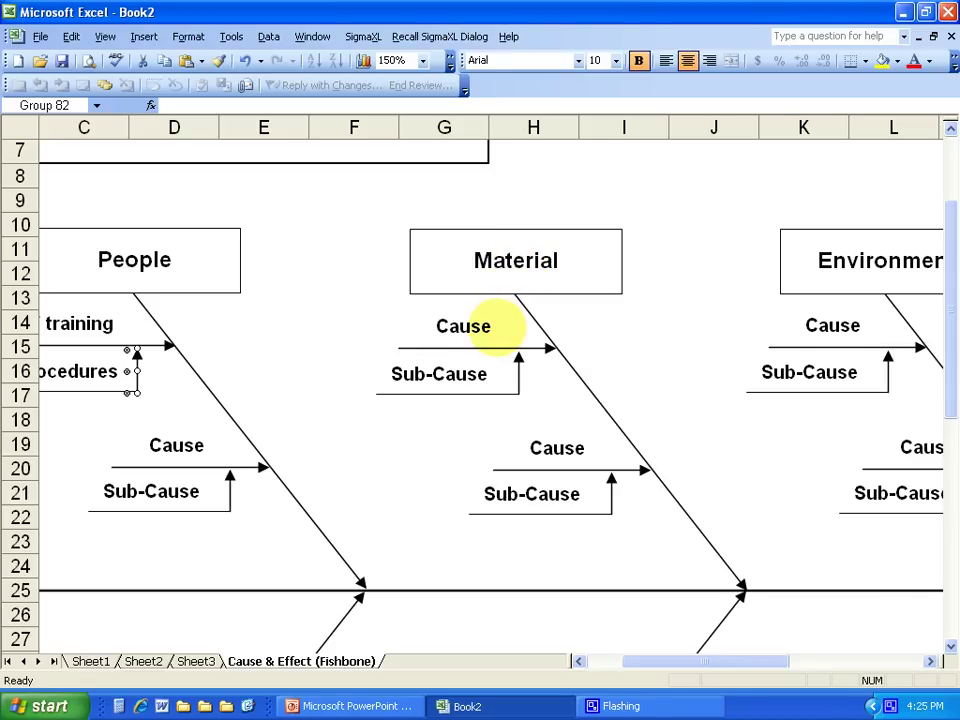
Step: Label the Material cause 'Sanding' and its sub-cause 'discs too rough', widened to one line
drag(496, 326, 420, 322)
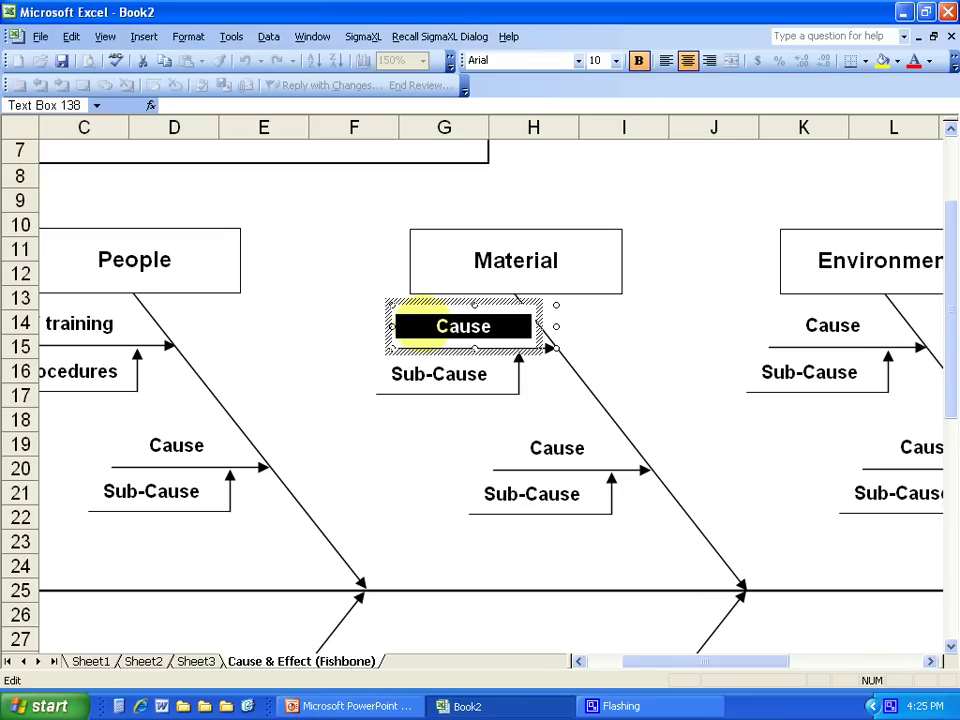
text(San)
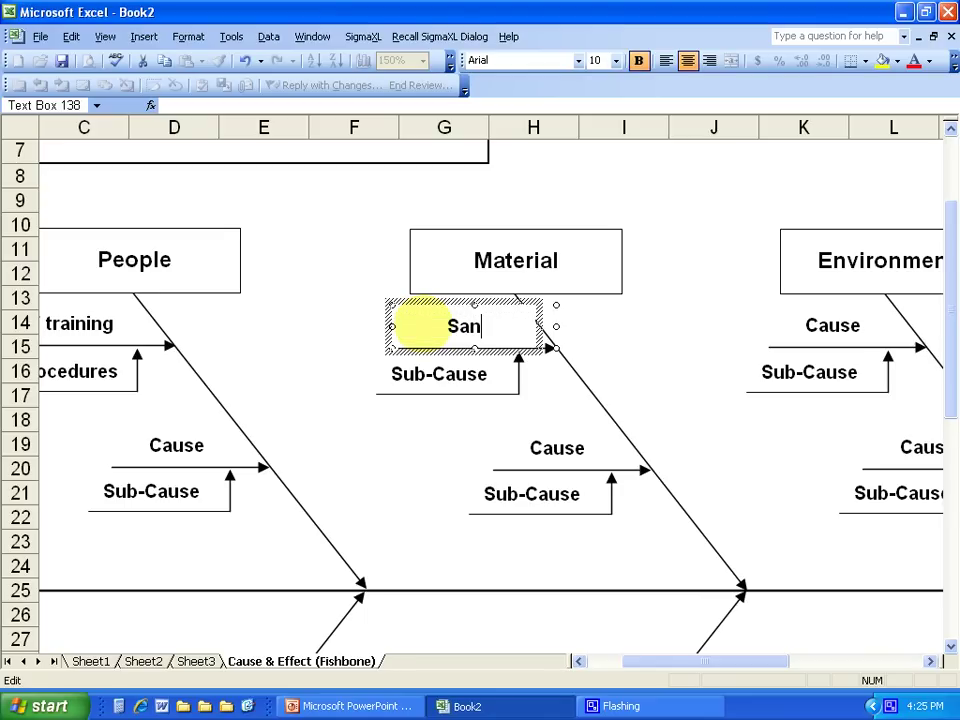
text(ding)
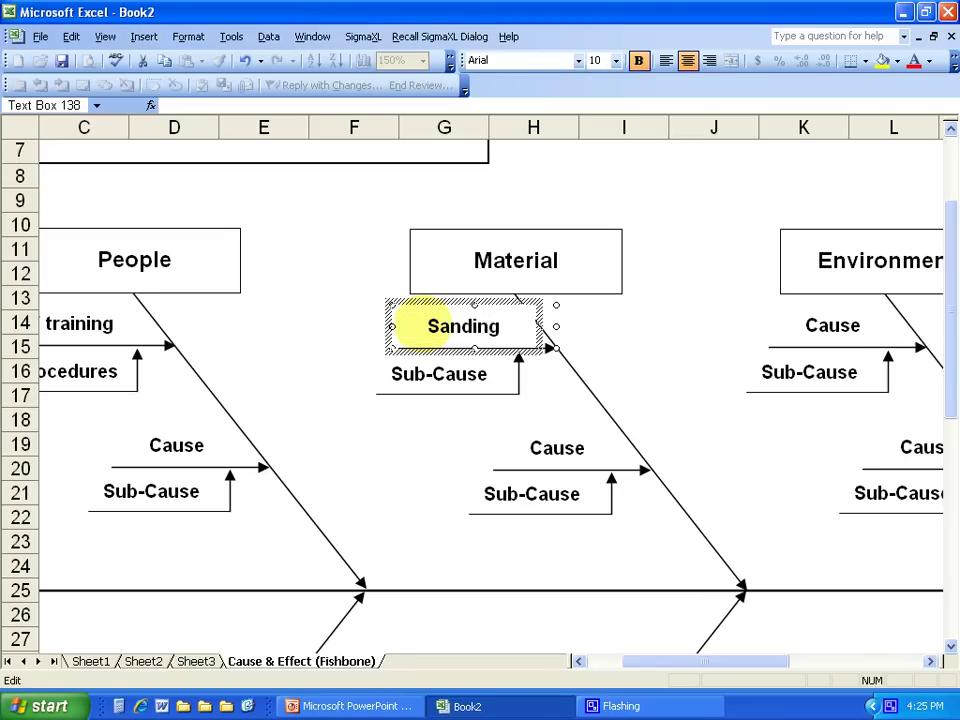
click(455, 373)
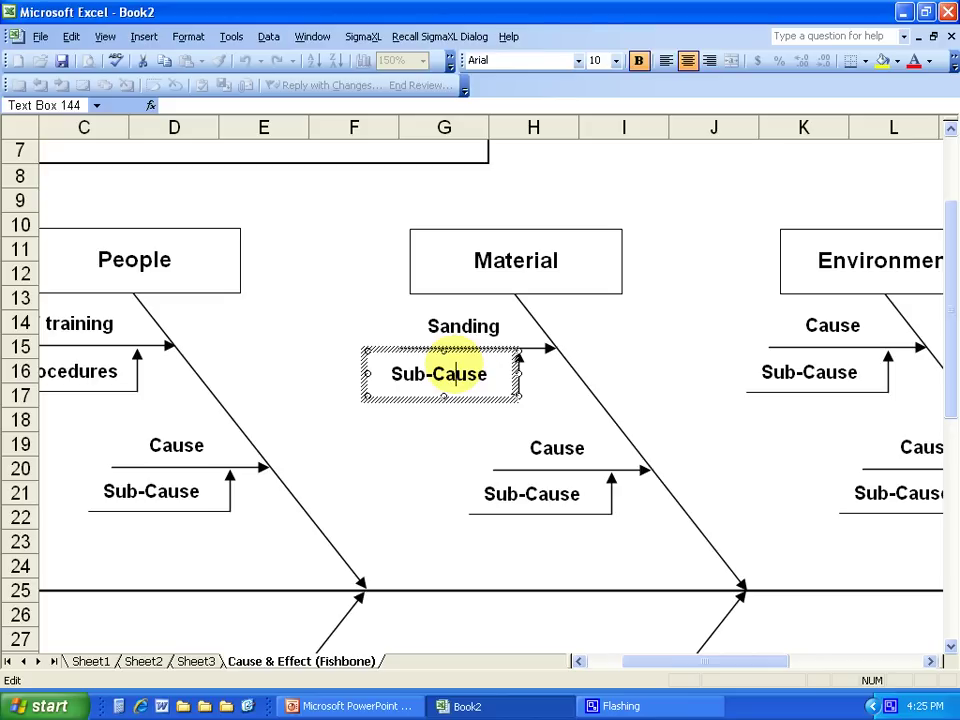
drag(496, 373, 369, 373)
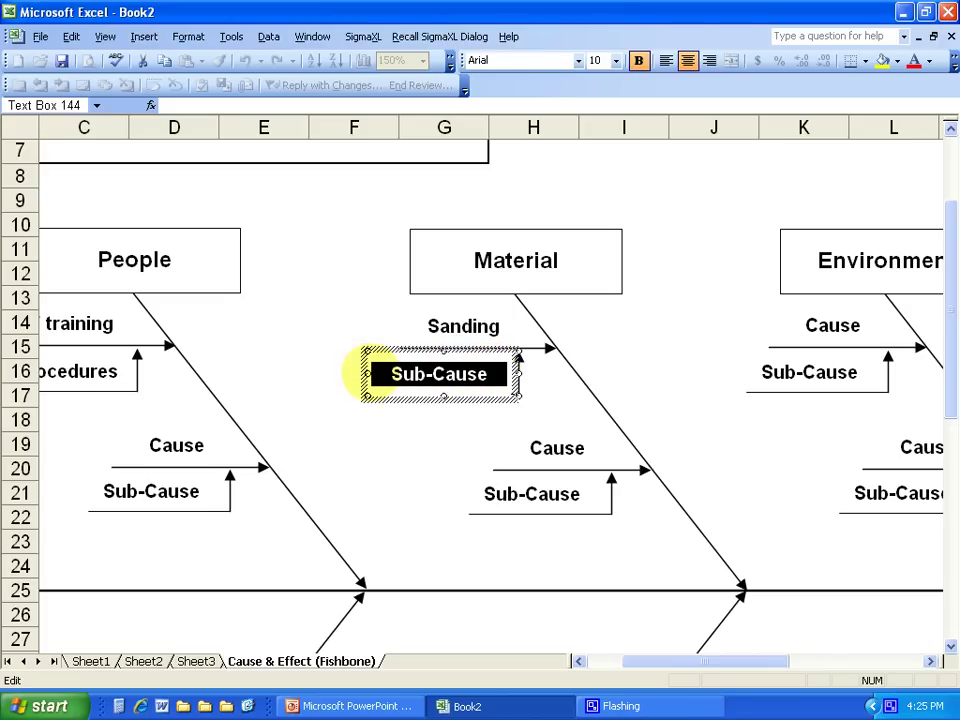
text(to)
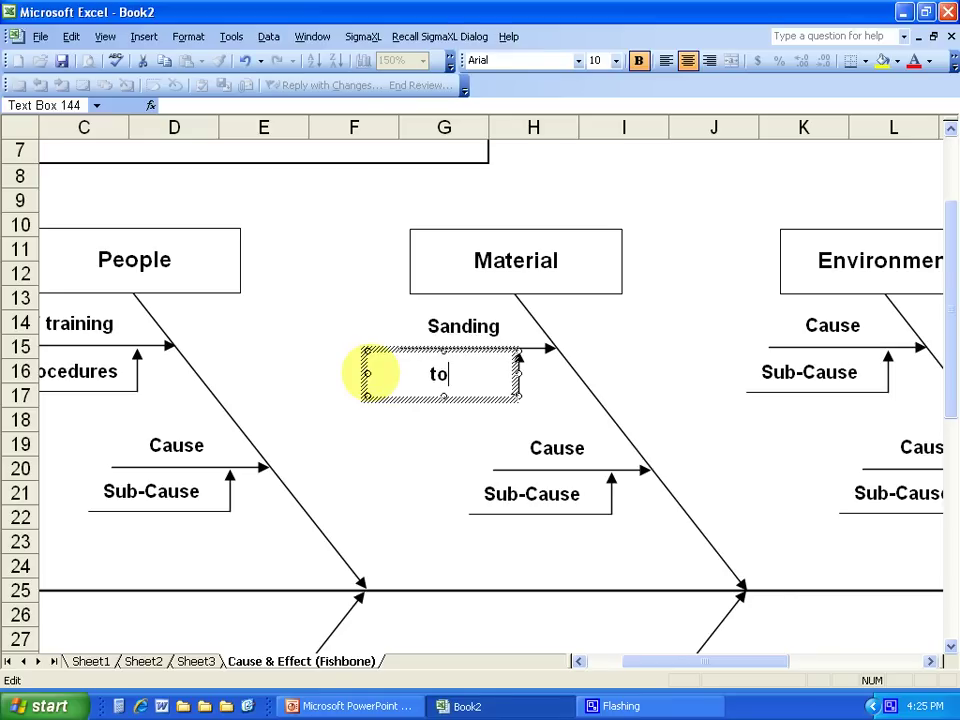
key(BackSpace)
key(BackSpace)
text(discs too rough)
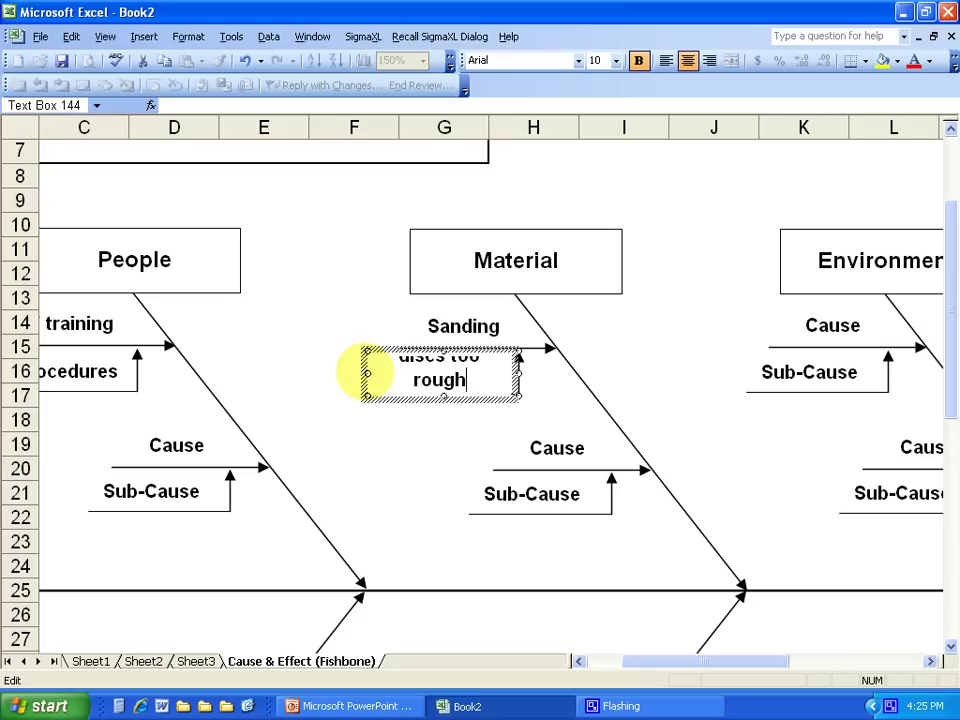
click(367, 373)
drag(367, 373, 308, 373)
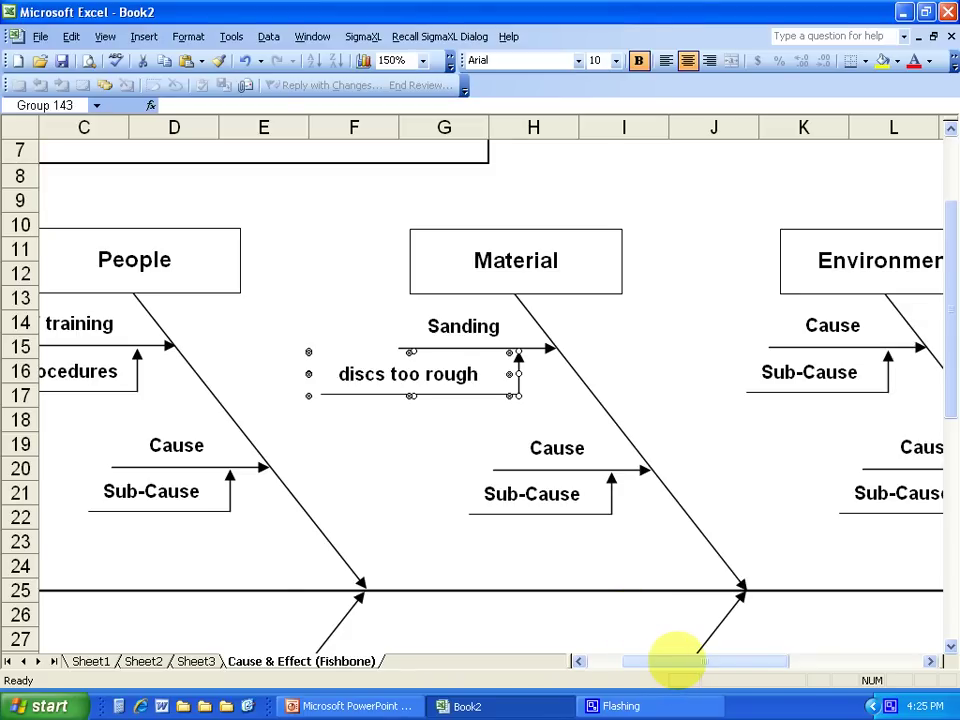
drag(675, 661, 745, 661)
Step: Replace the Environment cause placeholder with 'Humid'
click(496, 325)
click(497, 325)
drag(497, 325, 428, 325)
text(Humid)
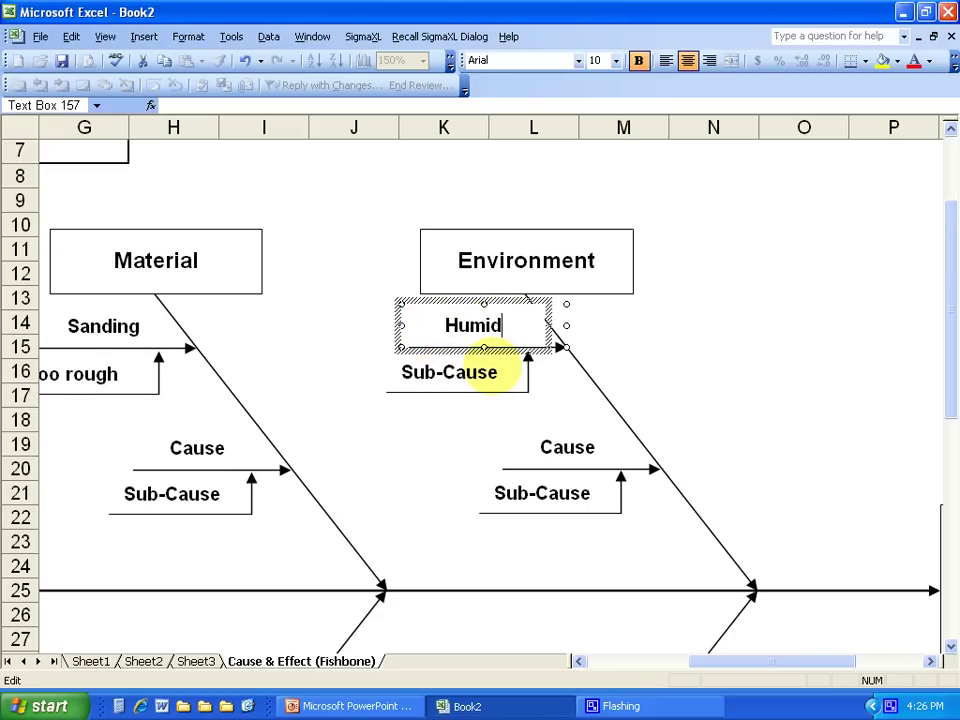
Step: Set the Environment sub-cause to 'no climate controls' and widen it to one line
click(497, 372)
drag(497, 372, 380, 366)
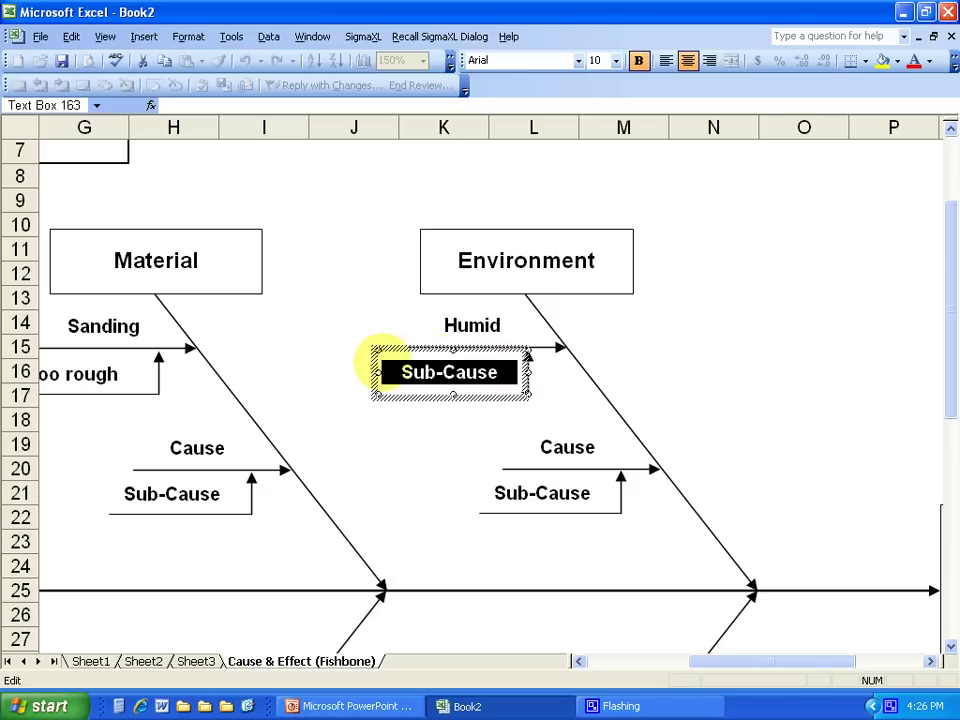
text(no c)
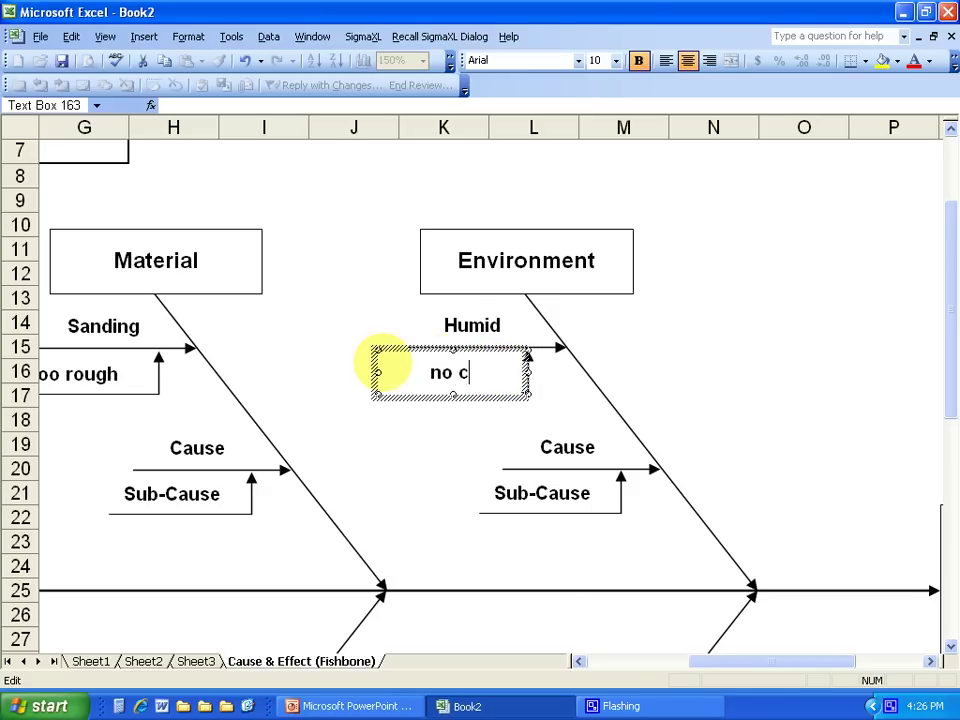
text(limate c)
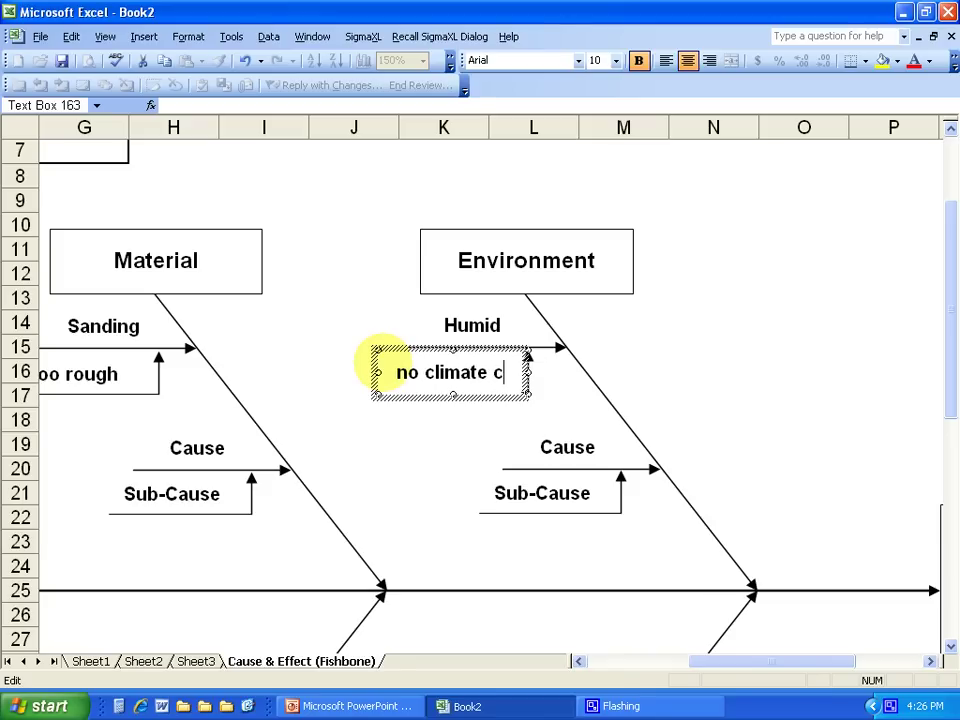
text(ontrols)
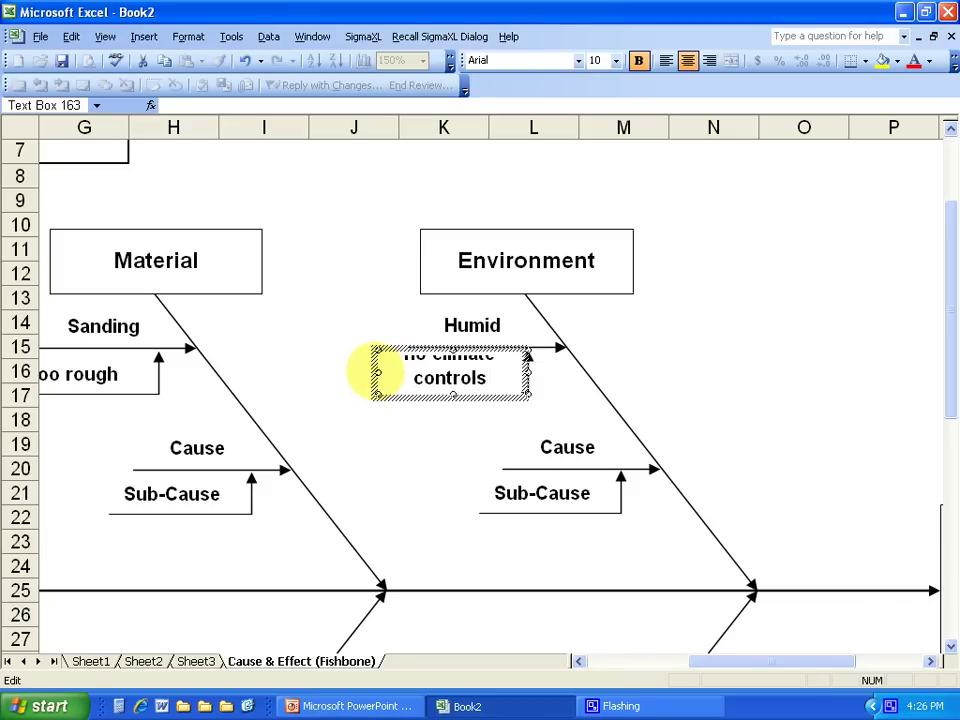
click(377, 372)
drag(377, 372, 333, 372)
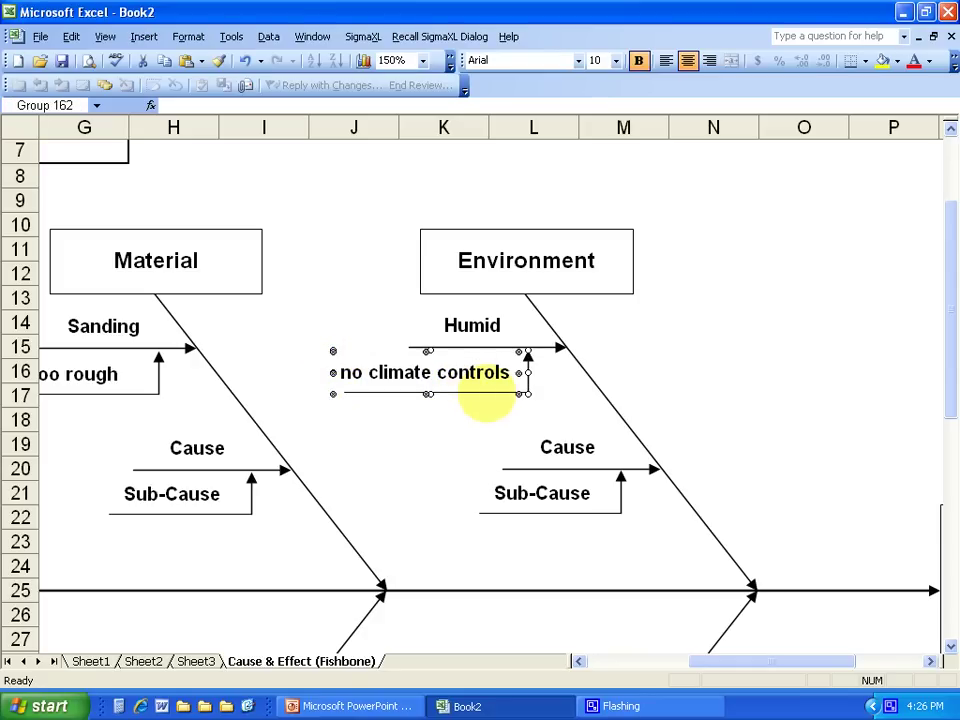
Step: Label the Measurement branch cause 'Thickness Meter' and widen it to one line
drag(943, 297, 909, 435)
click(622, 320)
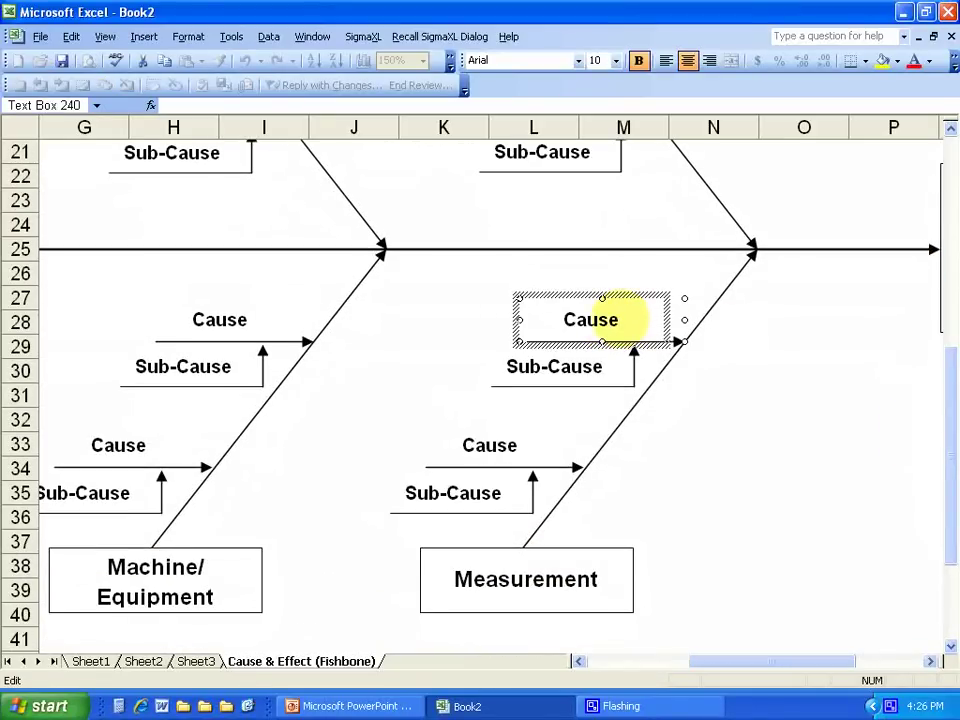
drag(622, 320, 563, 305)
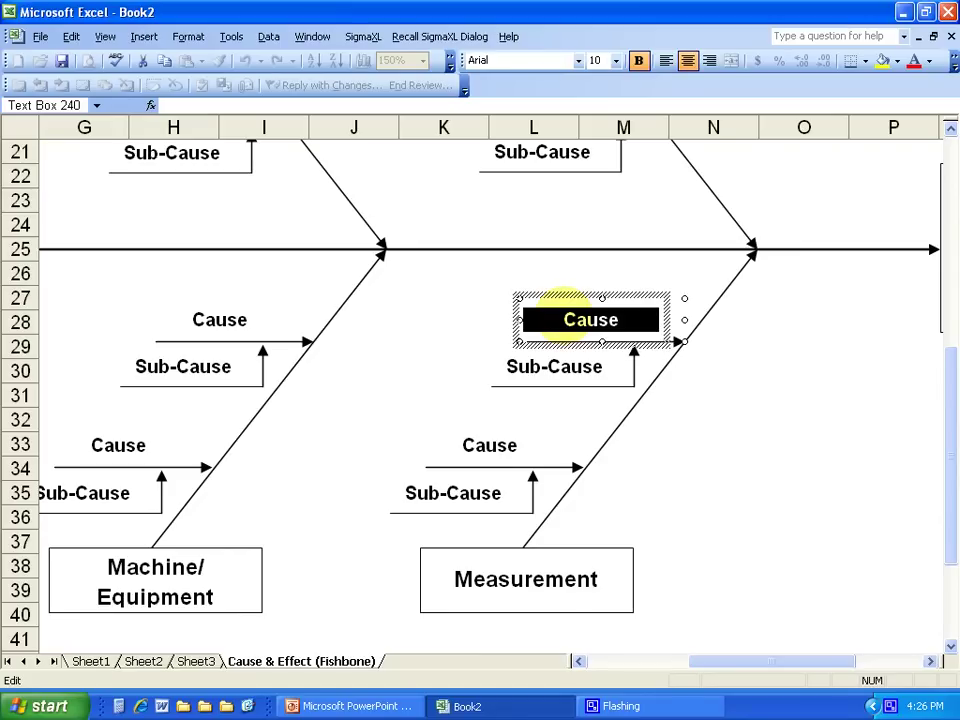
text(Thicks)
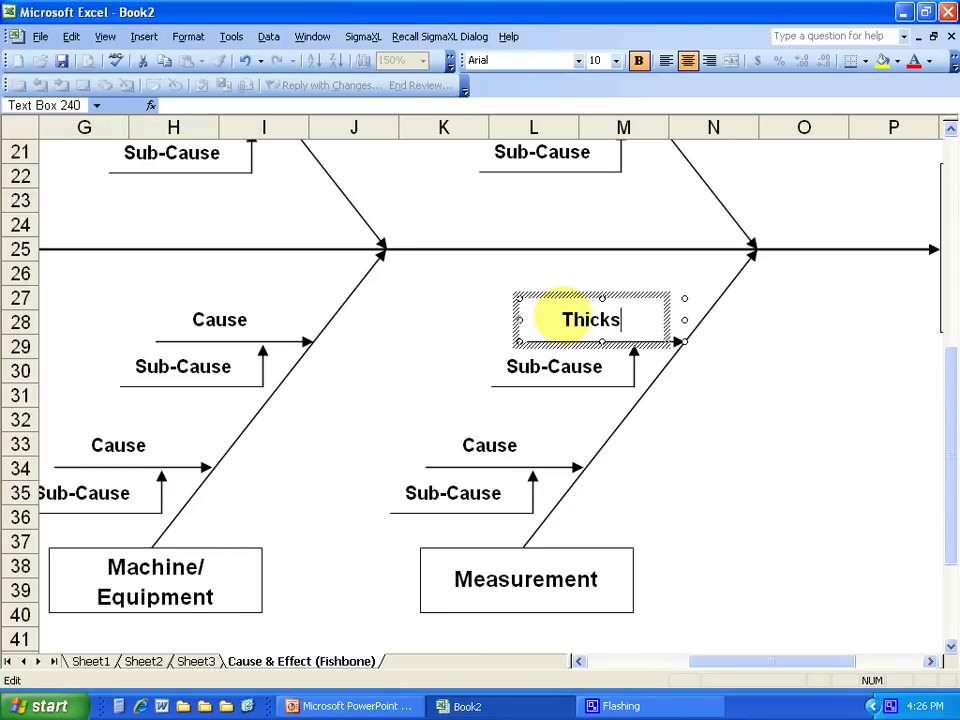
key(BackSpace)
text(ness )
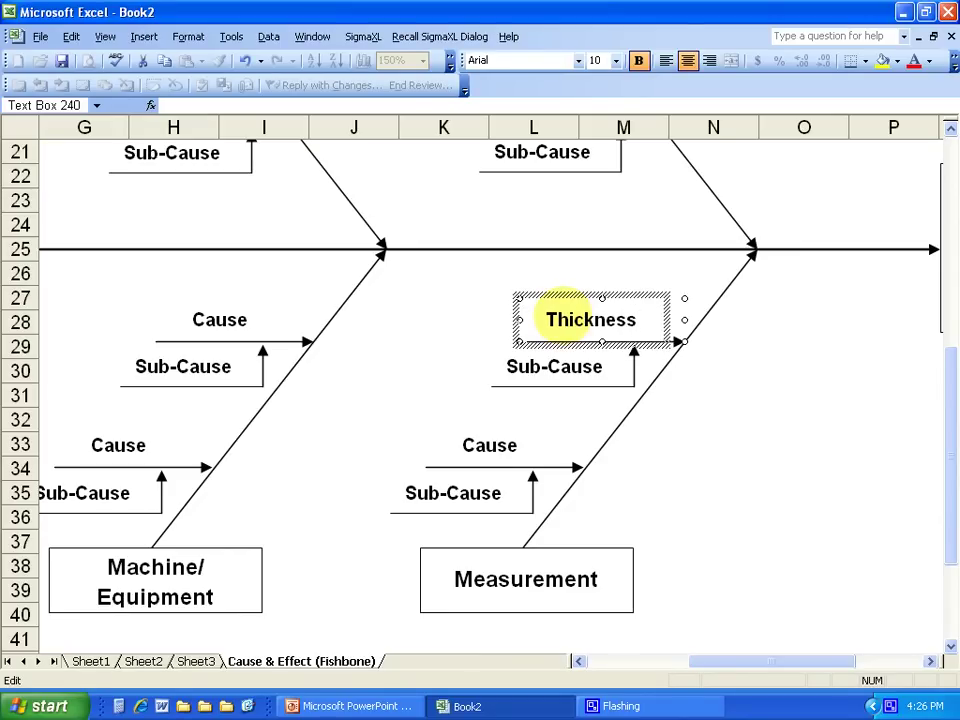
text(Meter)
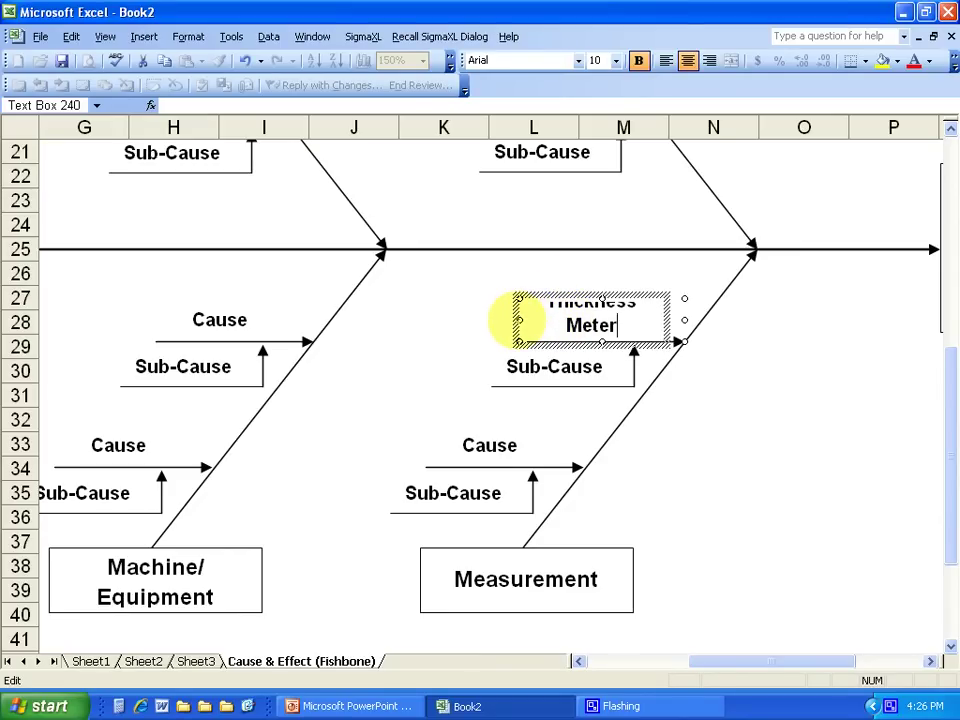
click(518, 319)
drag(518, 319, 466, 319)
Step: Set the Measurement sub-cause to 'Out of Calibration' and widen its box to one line
click(553, 368)
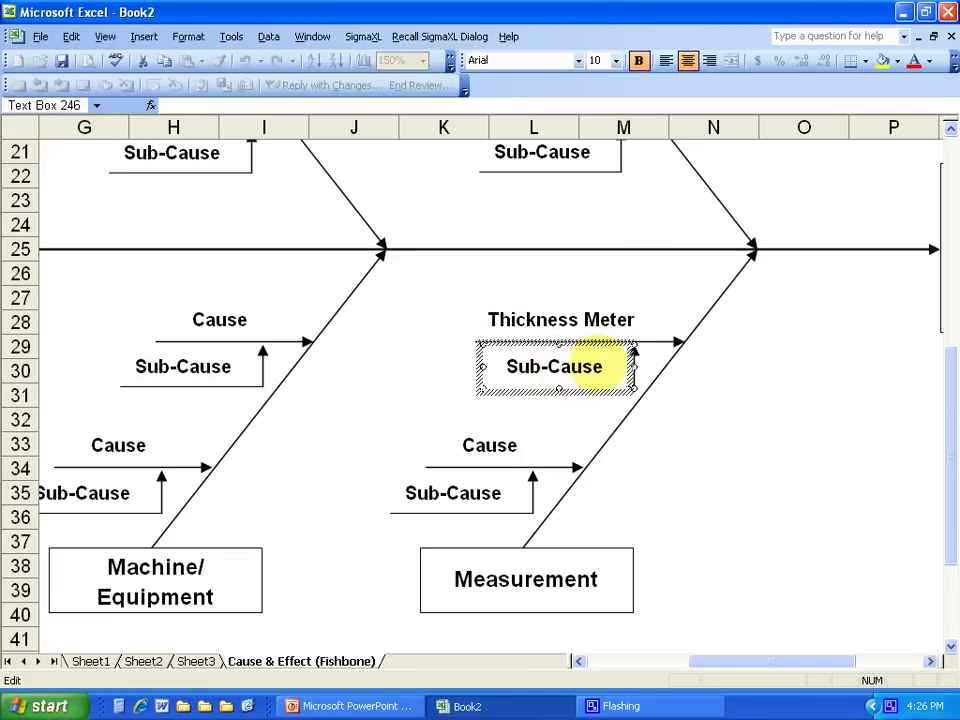
drag(589, 368, 486, 369)
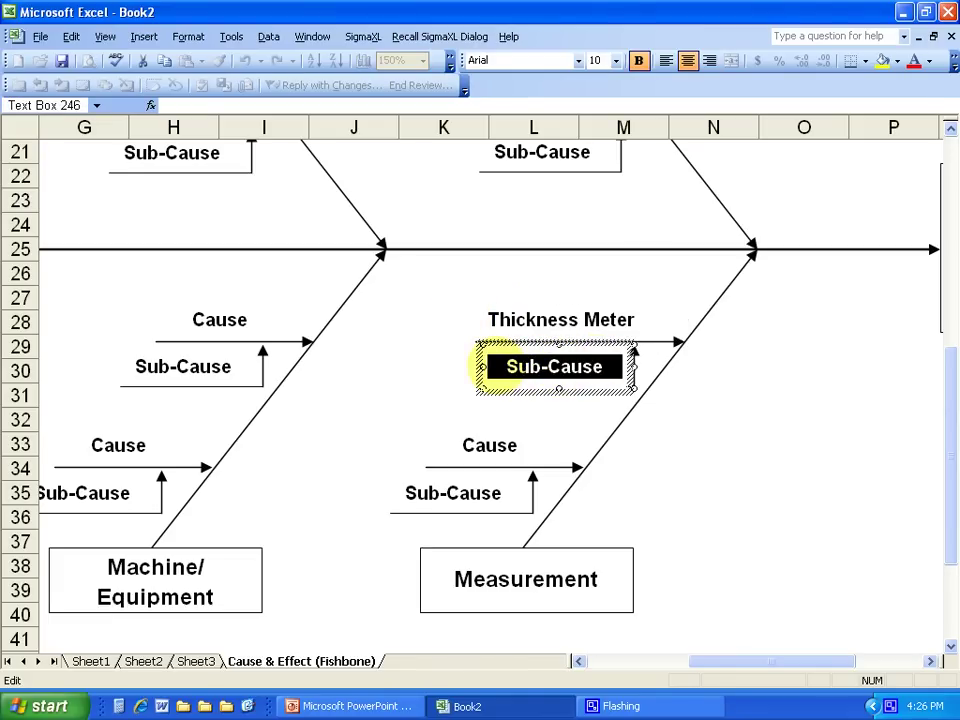
text(Out of Ca)
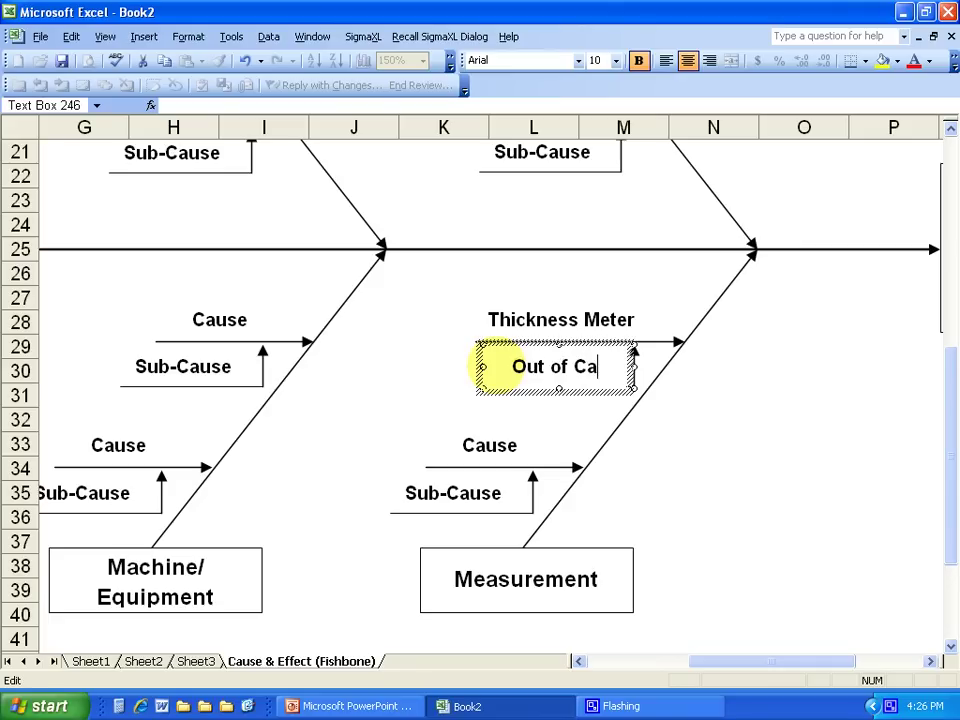
text(ibra)
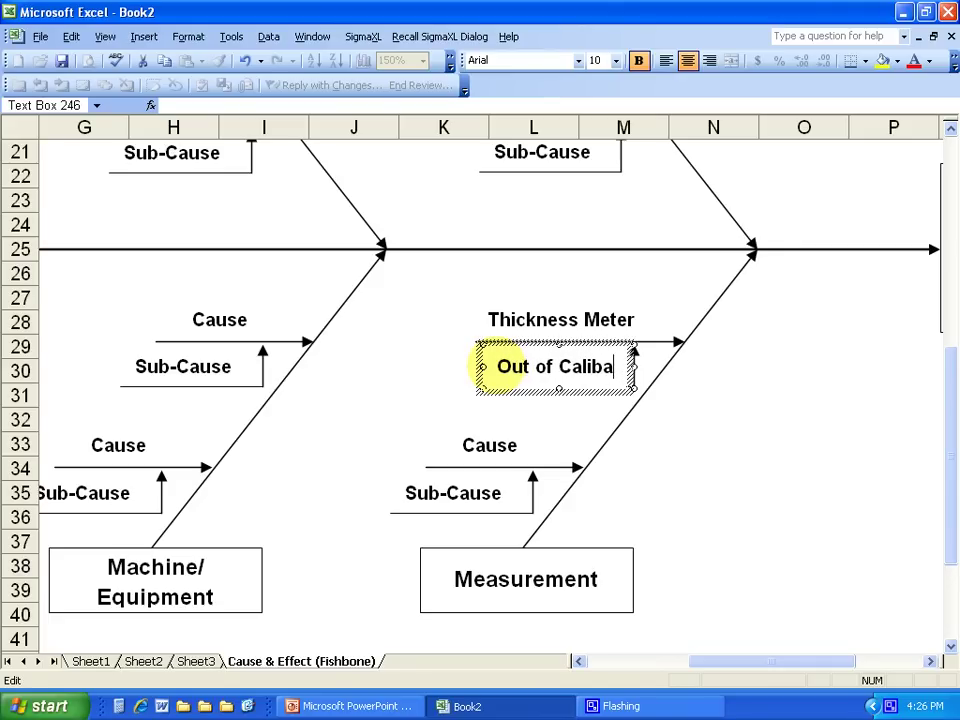
text(tion)
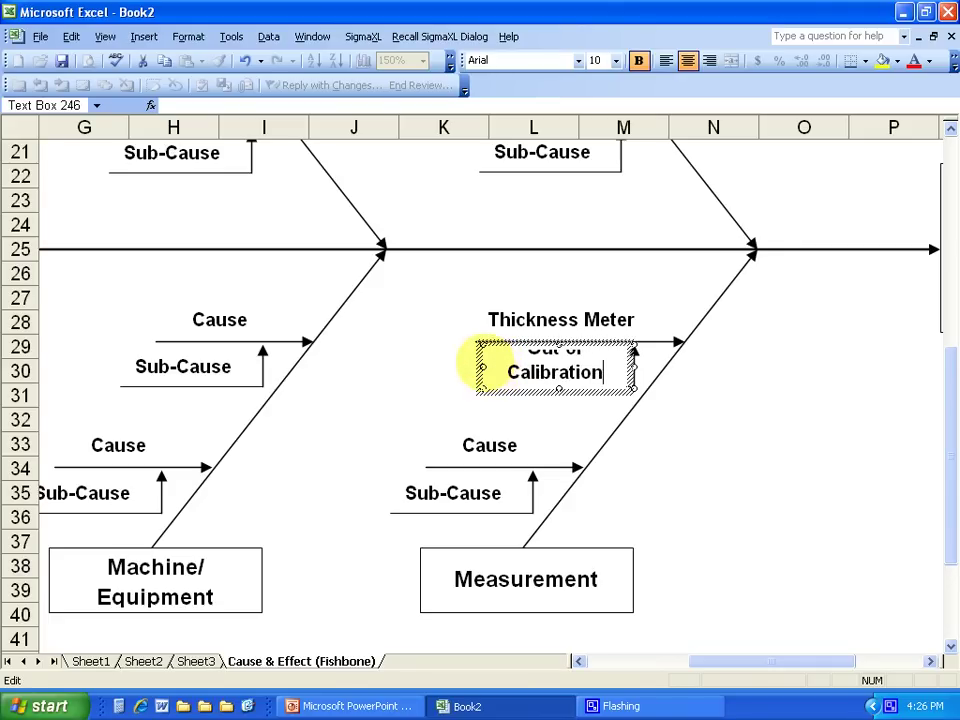
click(476, 368)
drag(480, 367, 411, 368)
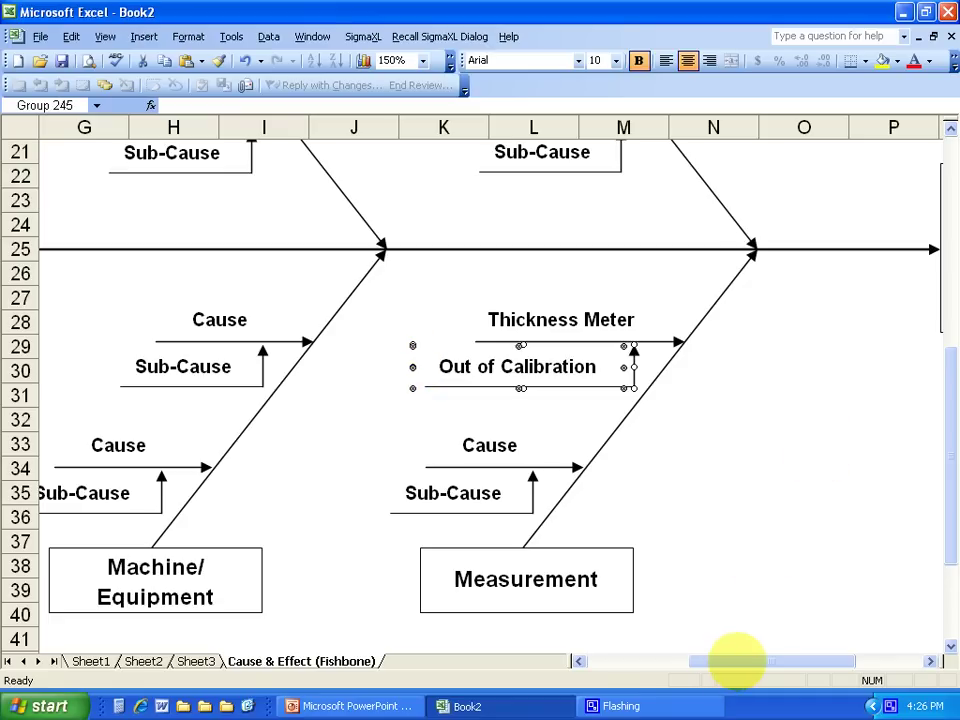
Step: Scroll down and left and zoom to 125% to show the Method branch and notes
drag(735, 655, 690, 658)
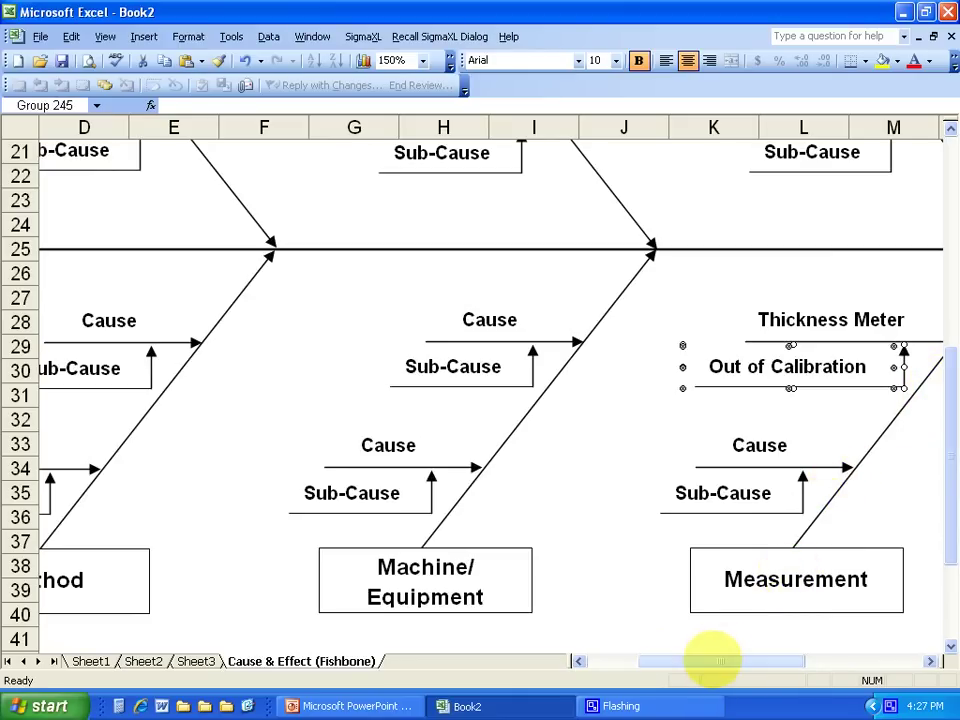
drag(713, 660, 681, 660)
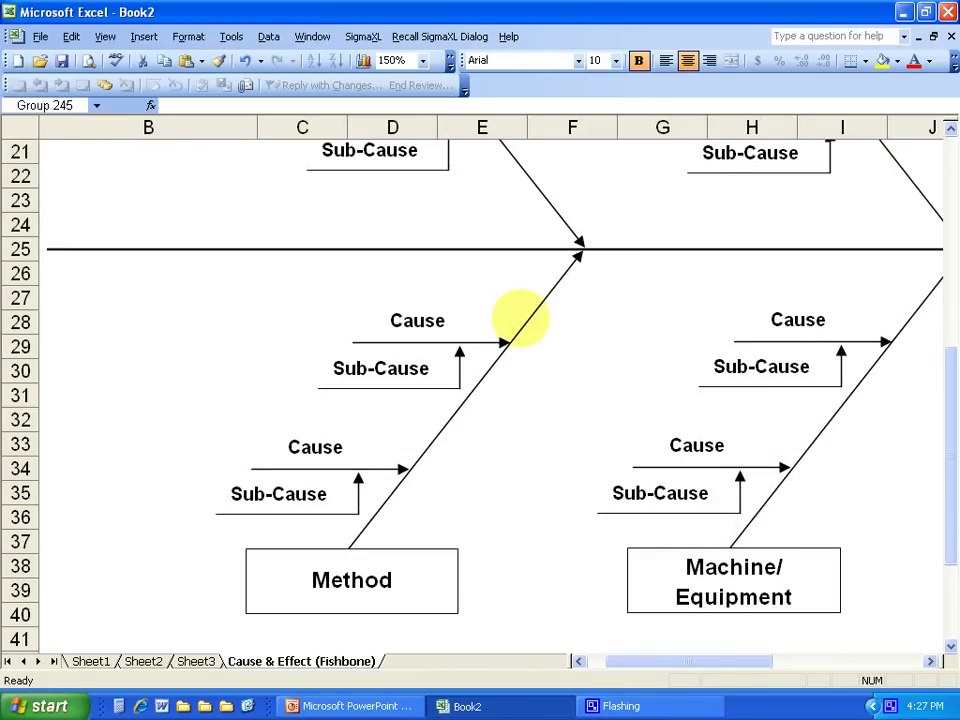
drag(945, 355, 945, 385)
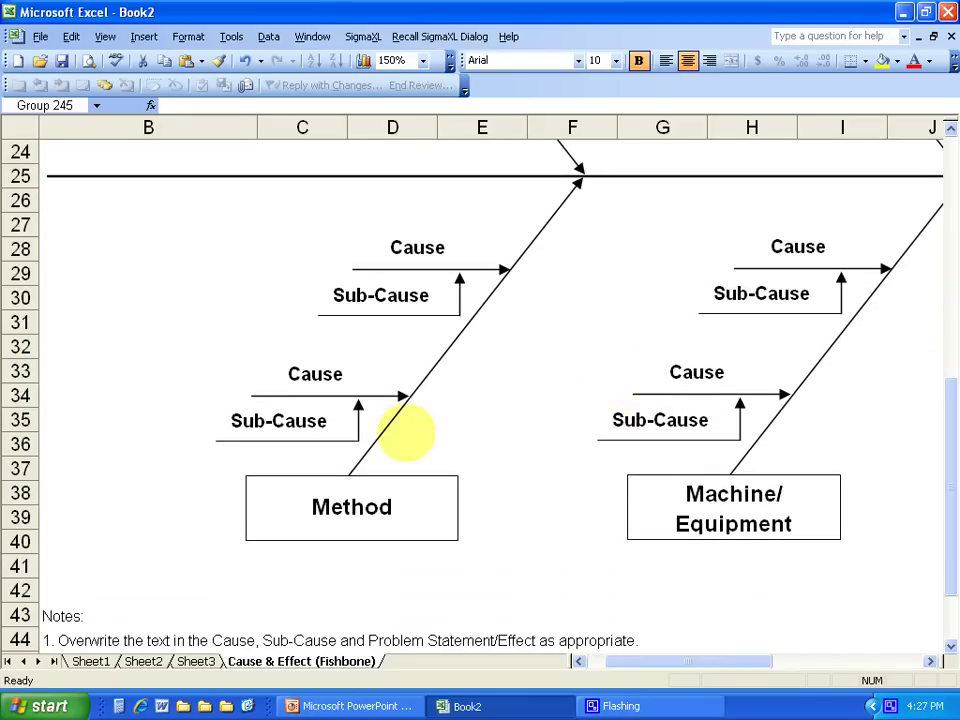
drag(943, 381, 945, 397)
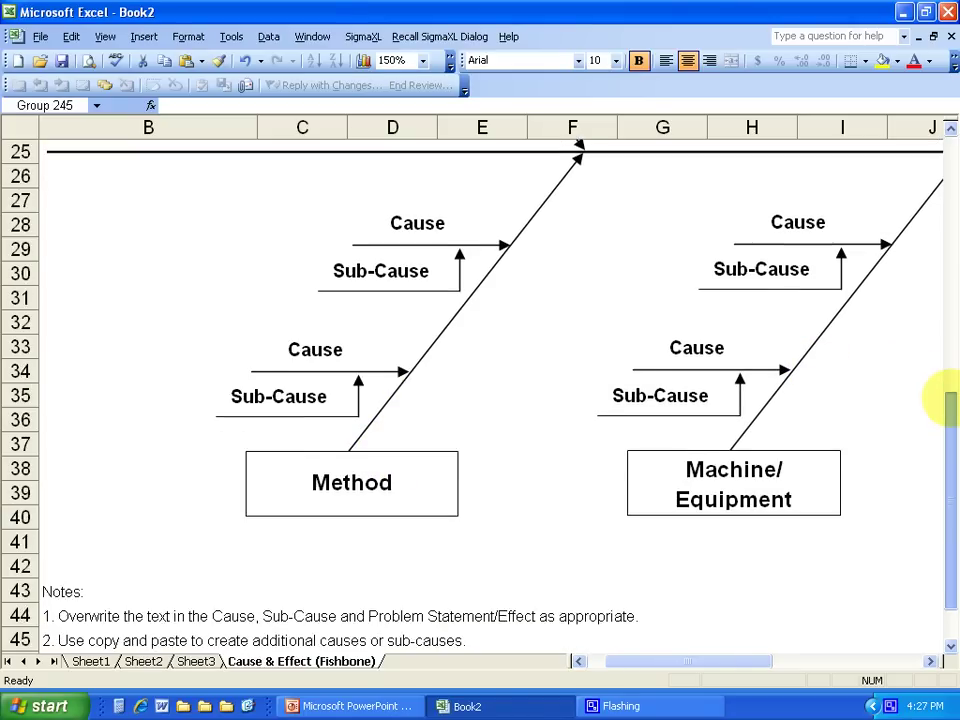
click(388, 60)
text(125)
key(Return)
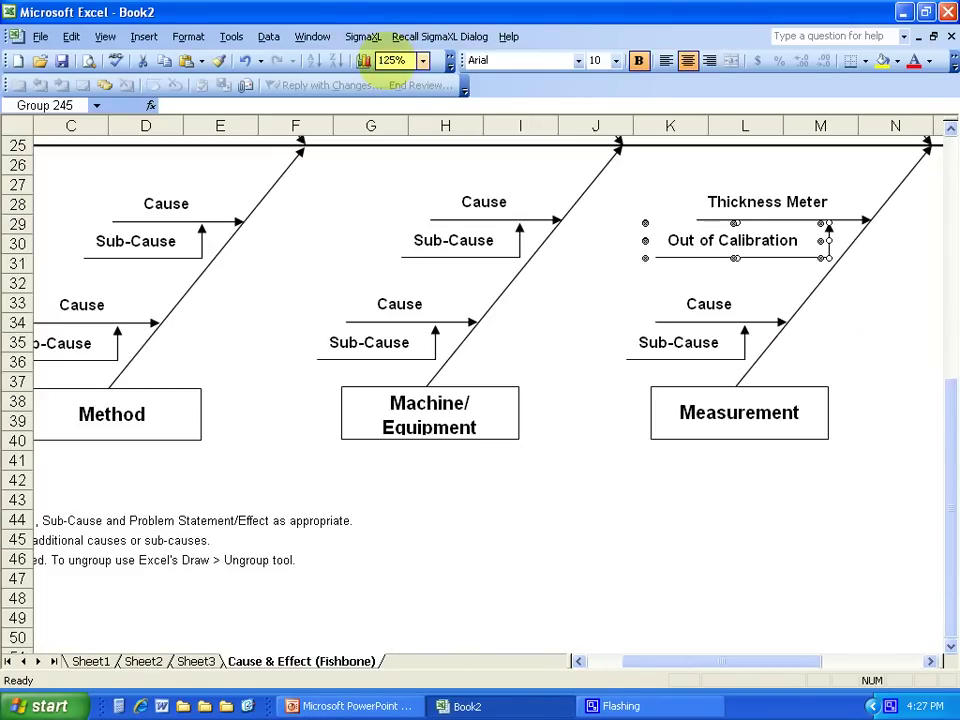
drag(720, 660, 678, 660)
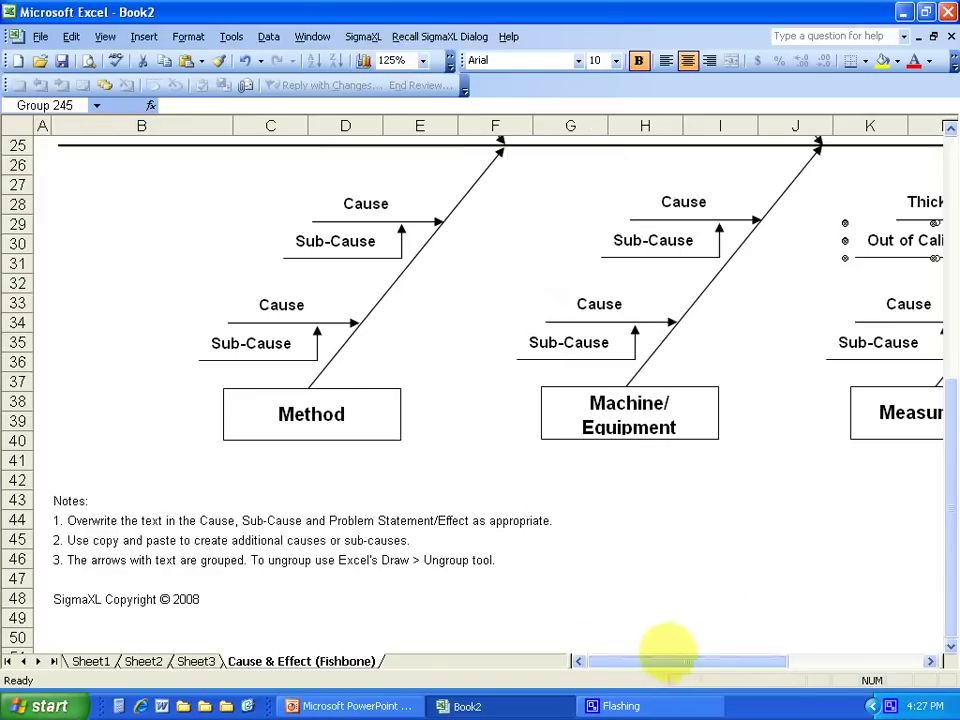
Step: Move the Method box down and stretch the Method bone up to meet the spine
click(279, 426)
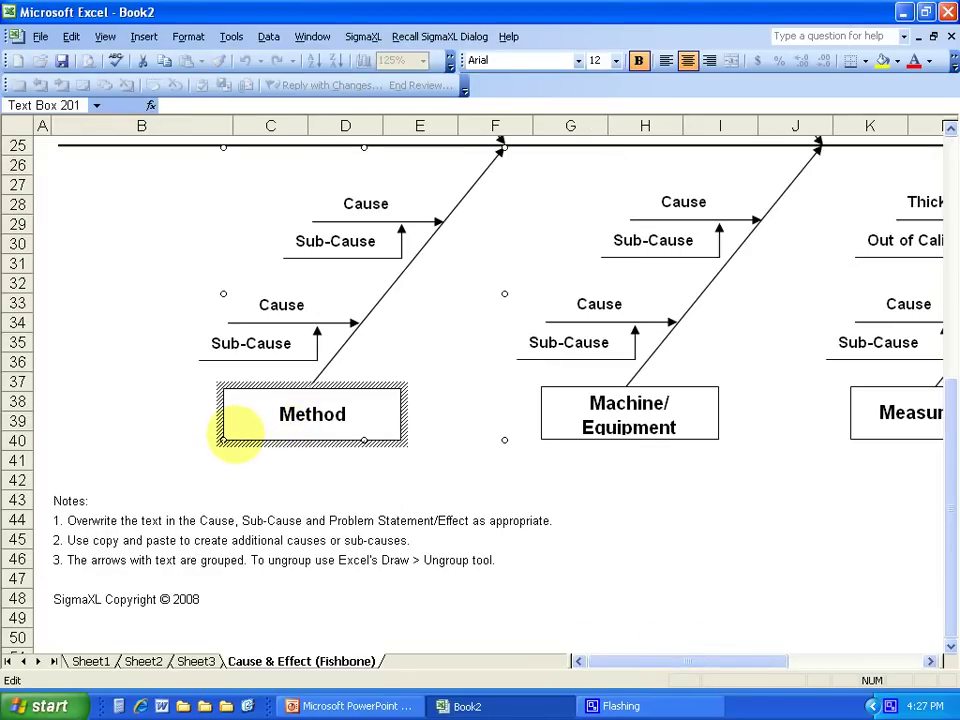
key(Escape)
drag(222, 443, 170, 507)
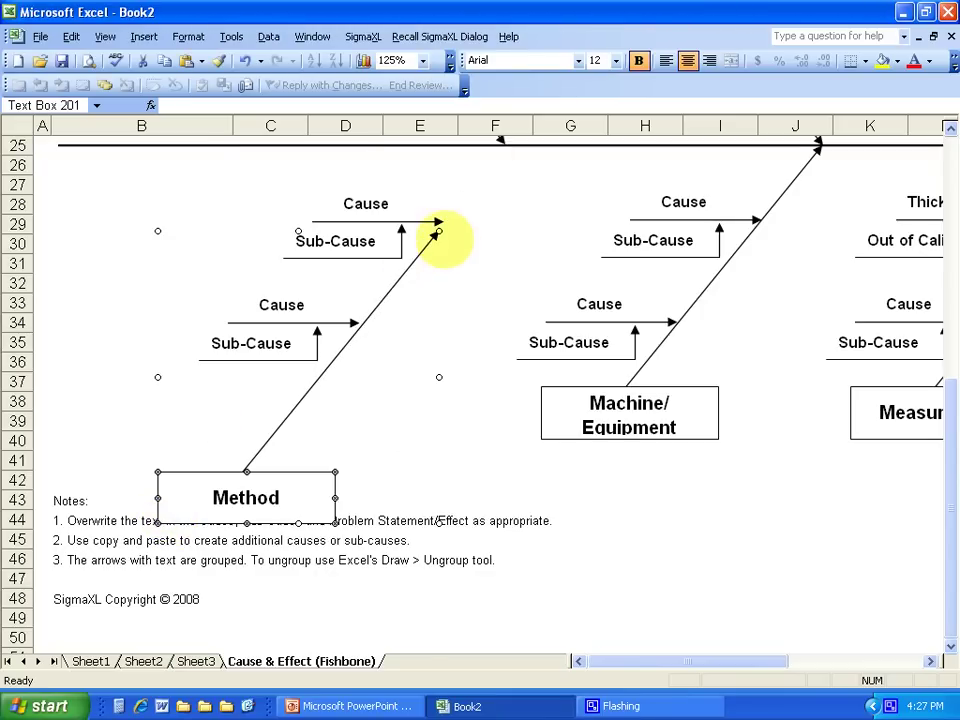
click(438, 232)
drag(438, 232, 498, 146)
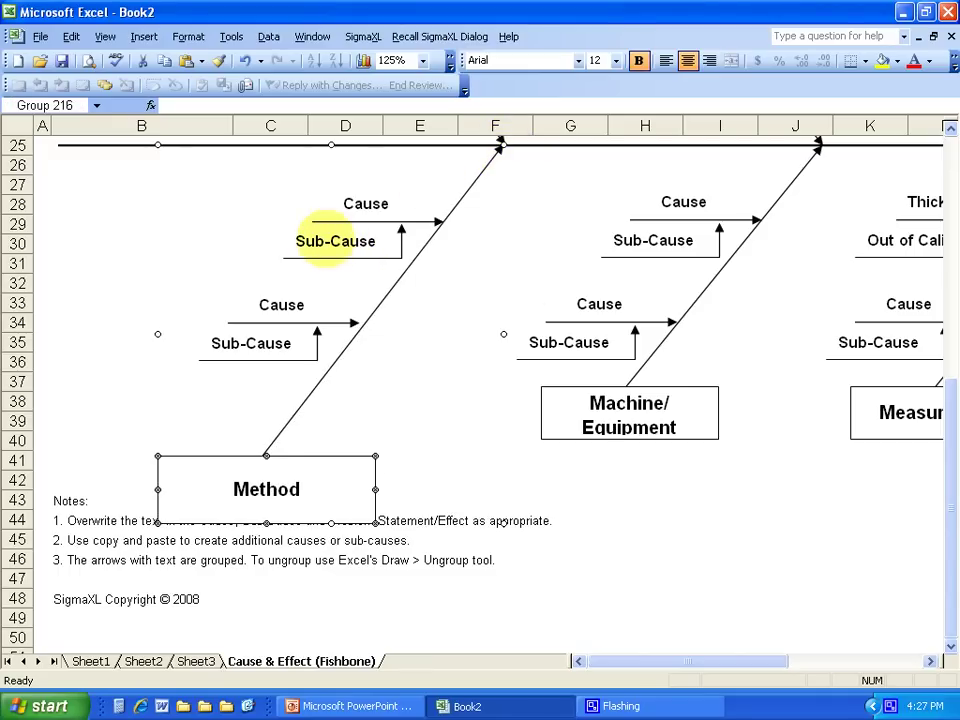
Step: Copy the upper Cause/Sub-Cause group and place the duplicate lower on the Method bone
click(335, 241)
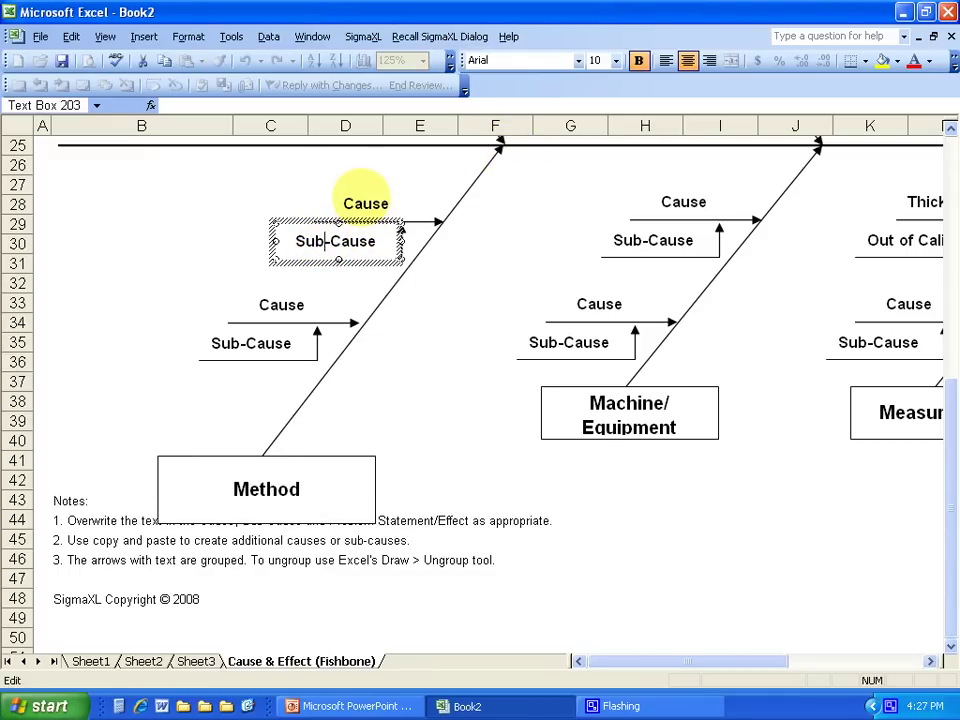
click(365, 203)
right_click(365, 203)
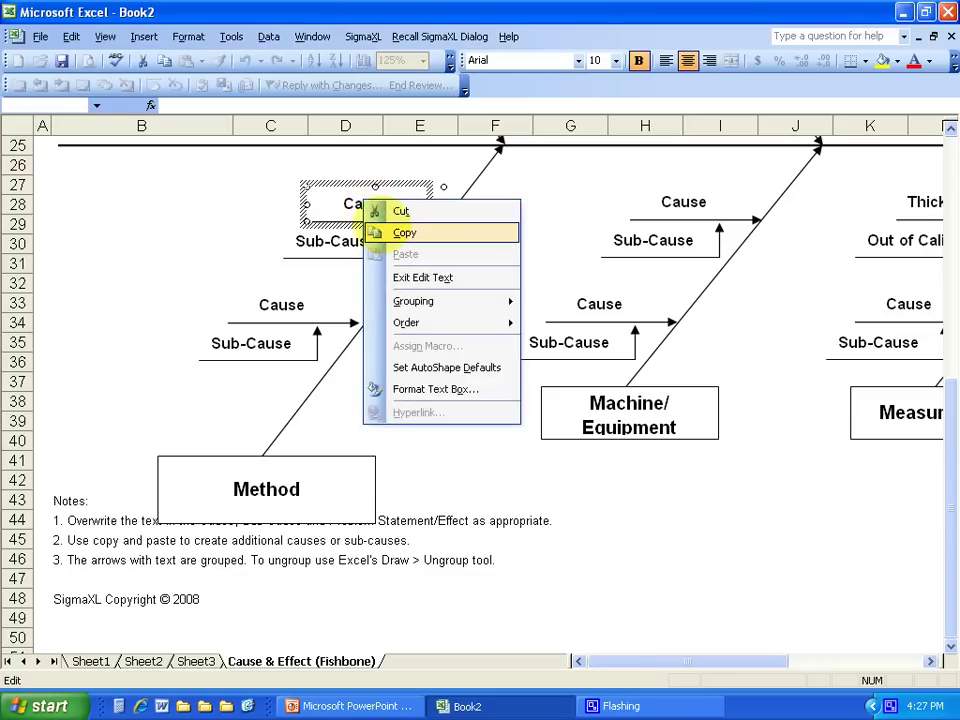
click(330, 258)
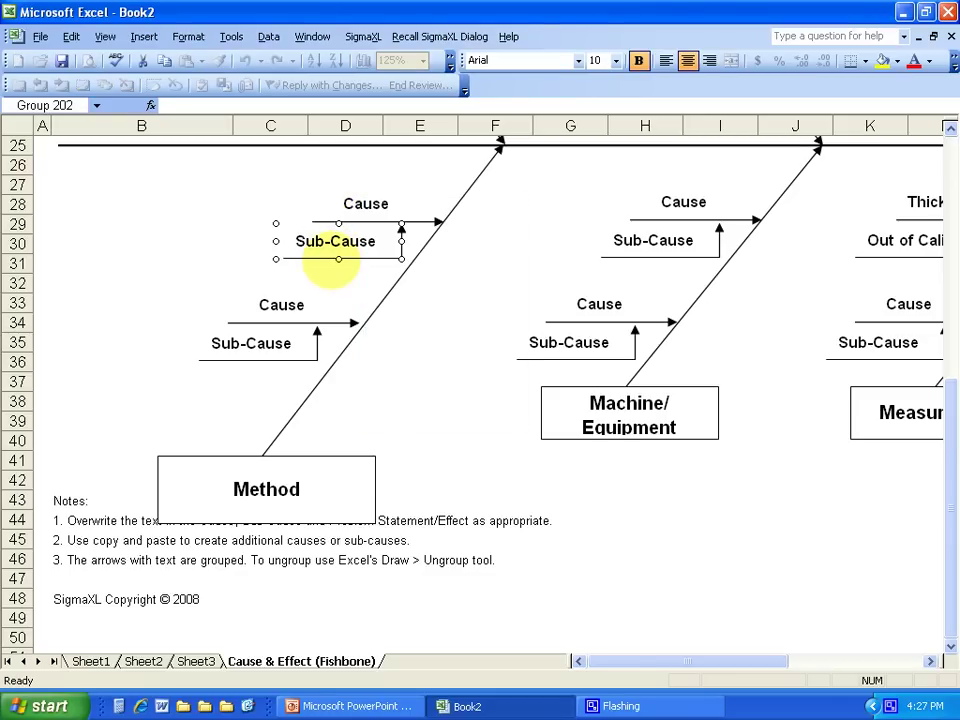
click(365, 203)
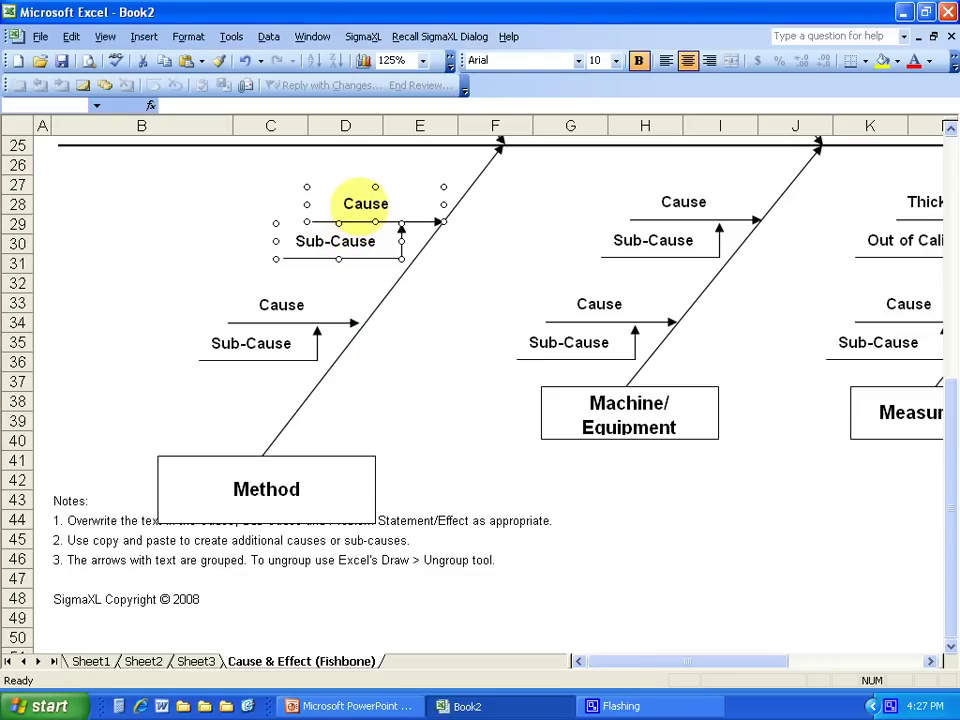
right_click(365, 203)
click(321, 222)
click(335, 241)
click(349, 204)
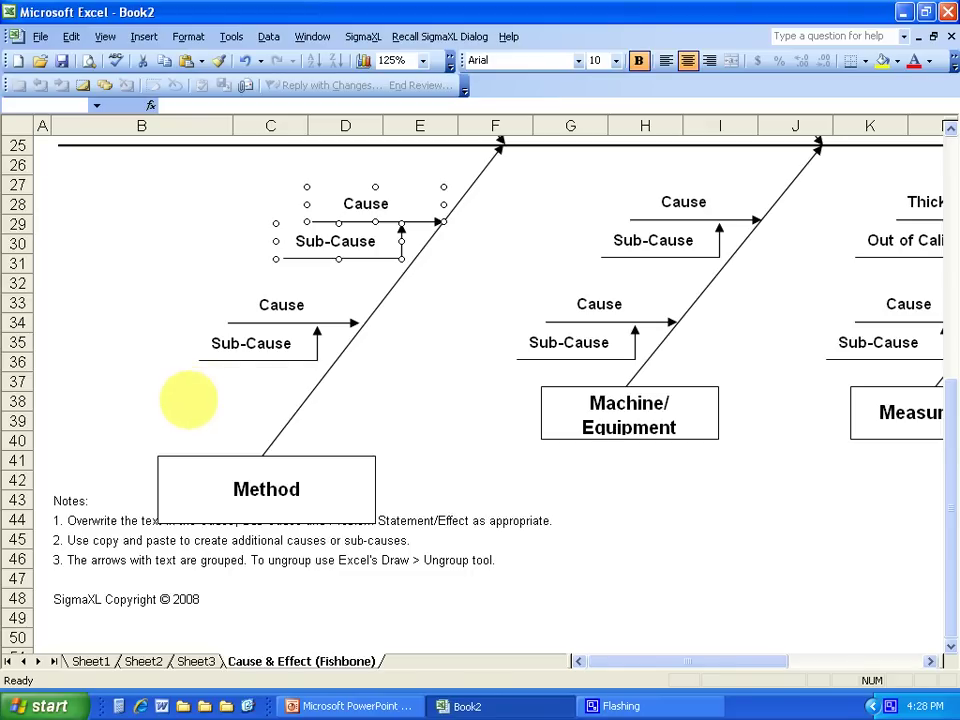
drag(401, 227, 420, 245)
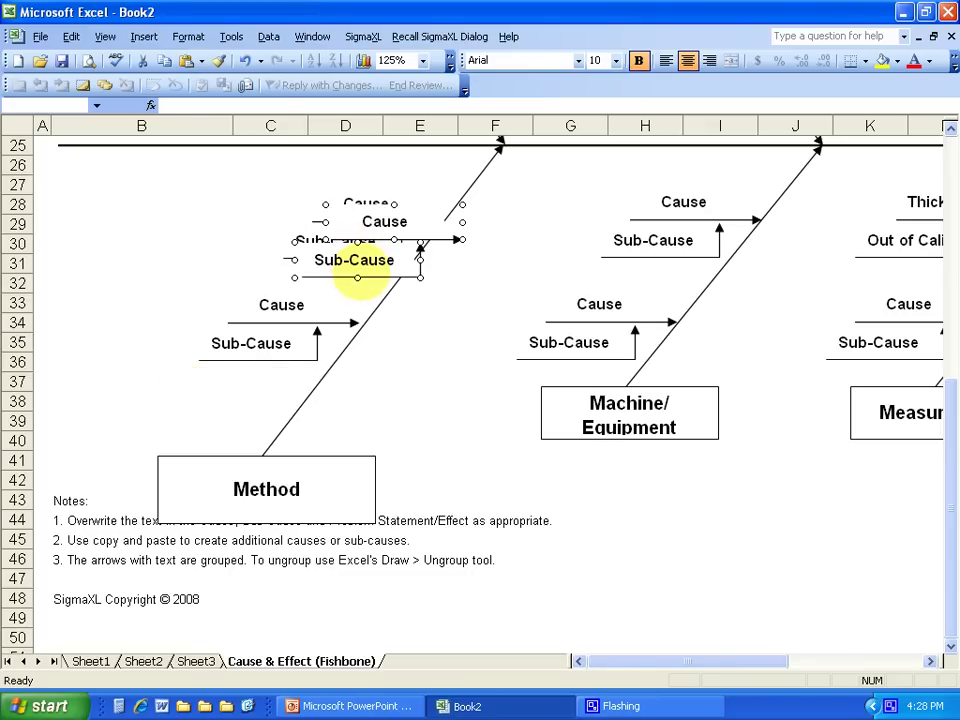
drag(357, 280, 199, 441)
click(388, 402)
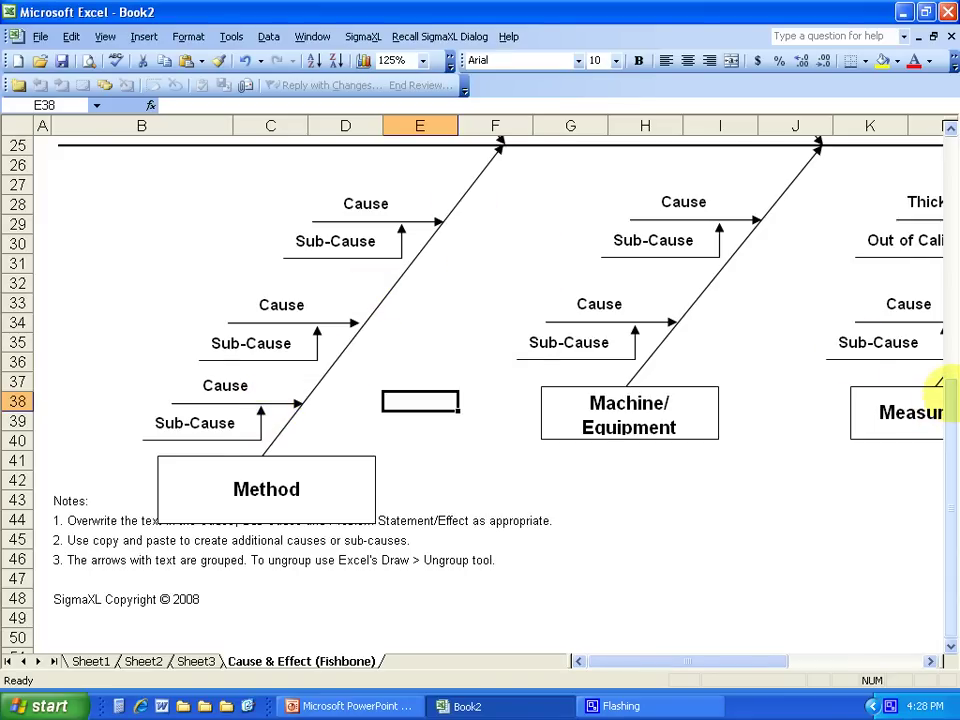
Step: Scroll up and set the zoom to 75% to view the entire Paint Defects fishbone
drag(945, 390, 943, 194)
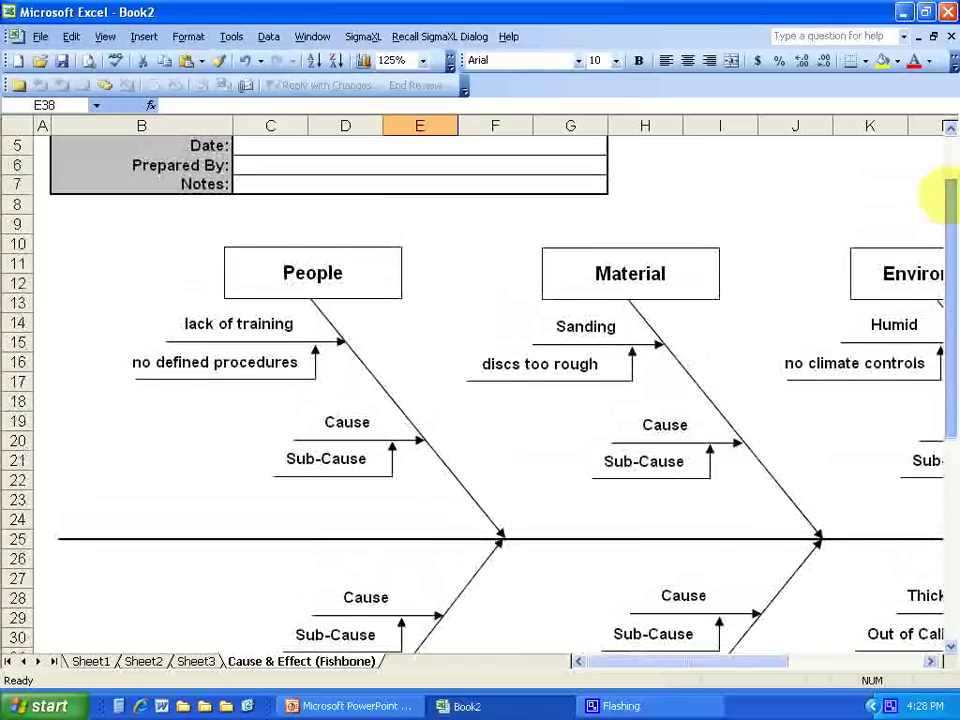
click(393, 60)
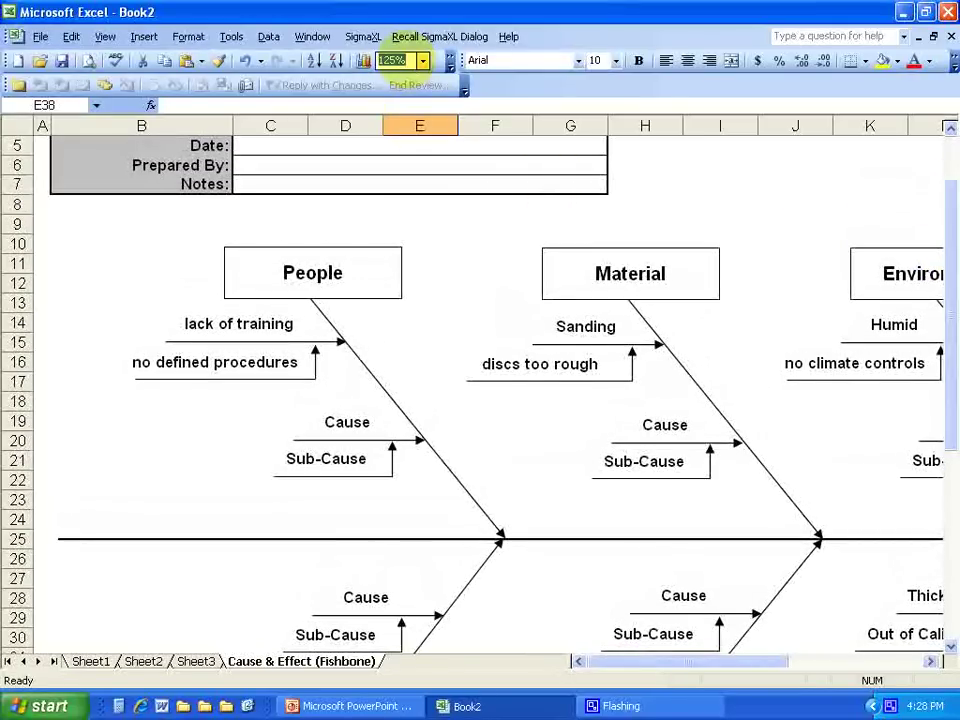
text(75)
key(Return)
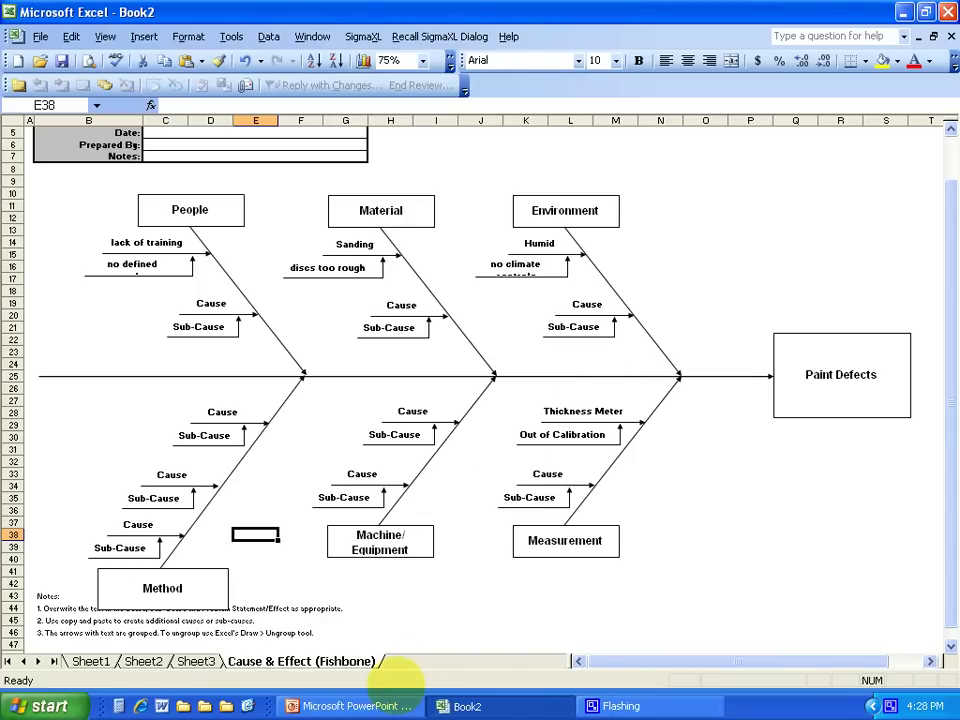
click(378, 698)
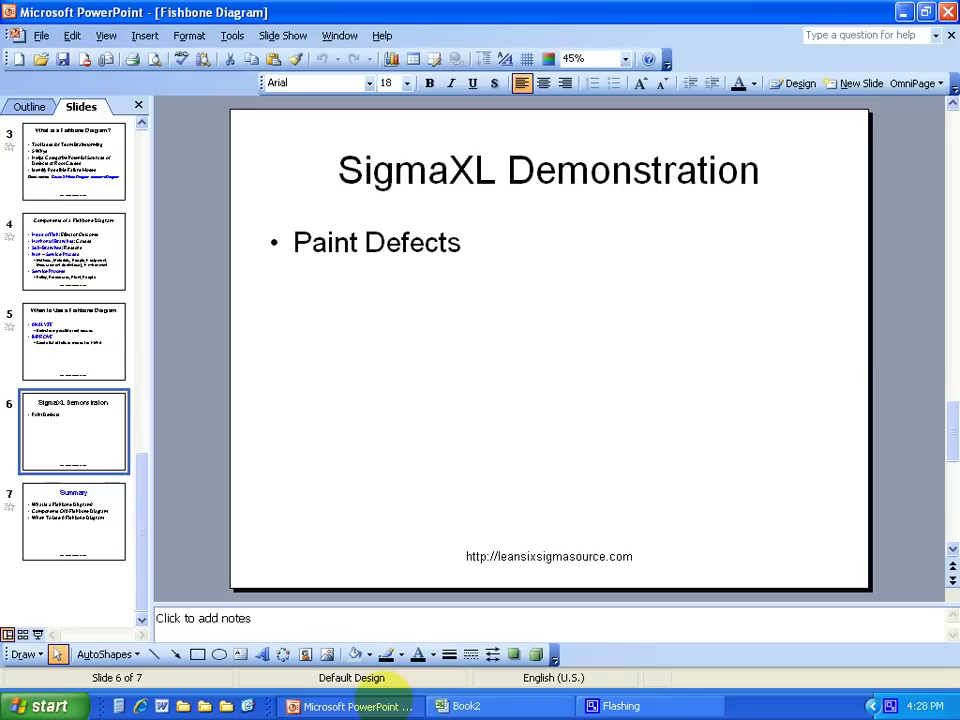
click(362, 620)
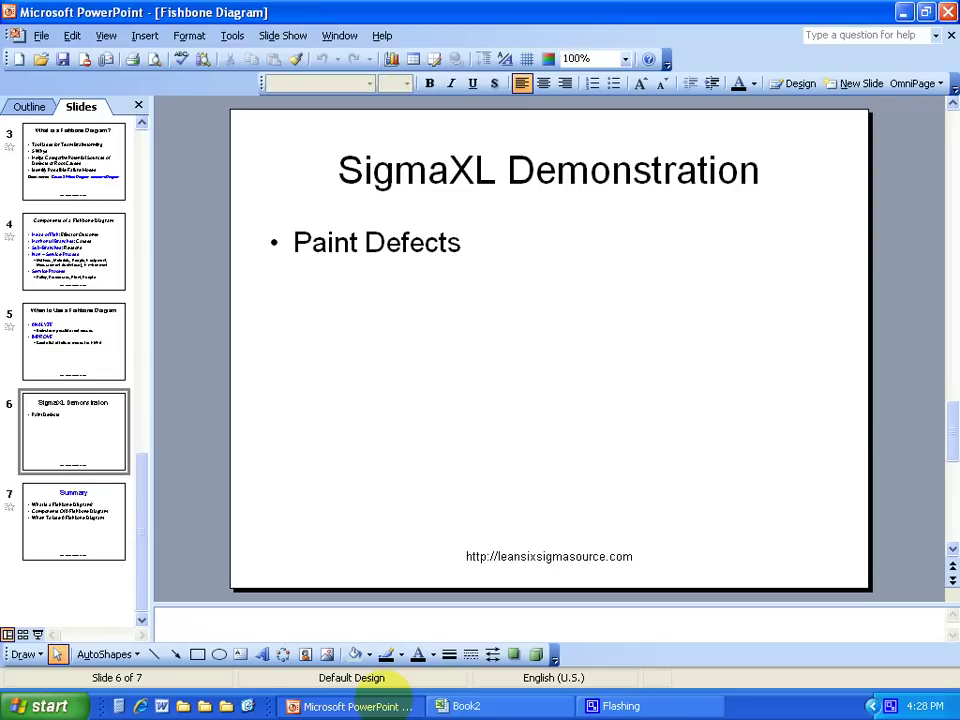